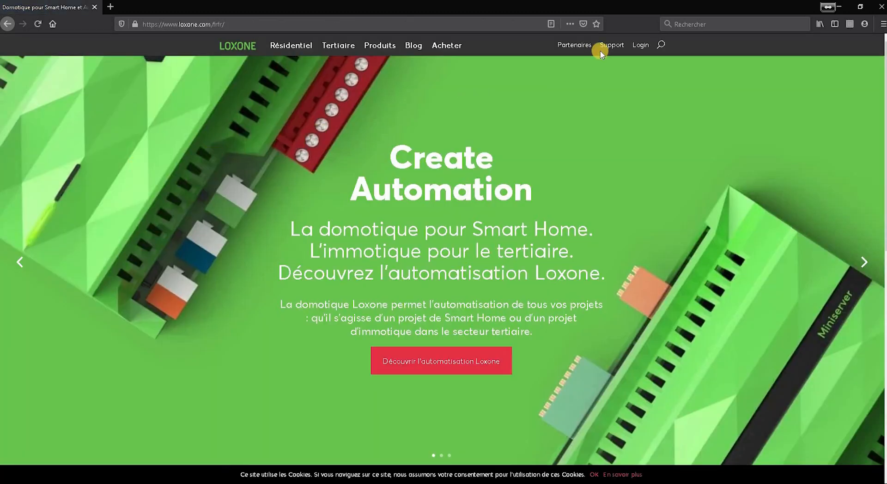
From Loxone's Support > Téléchargements page, save the Loxone Config 10.3.11.27 setup zip
left_click(611, 45)
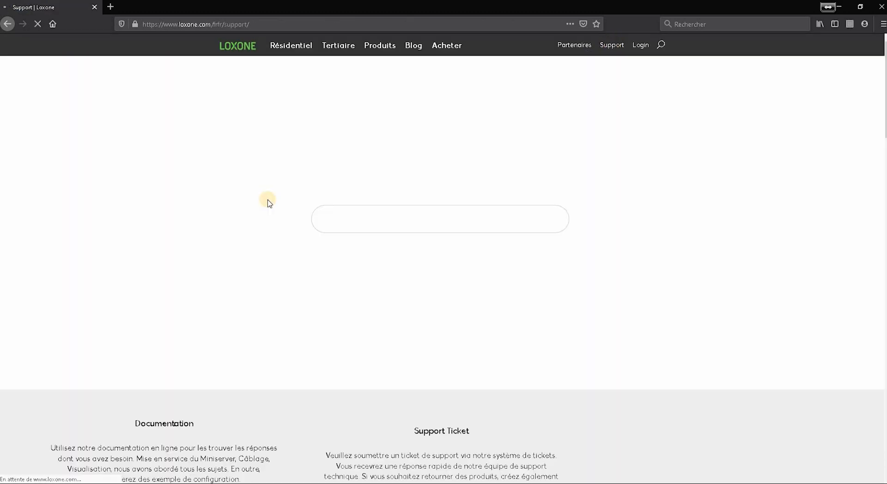
scroll(687, 361, "down", 3)
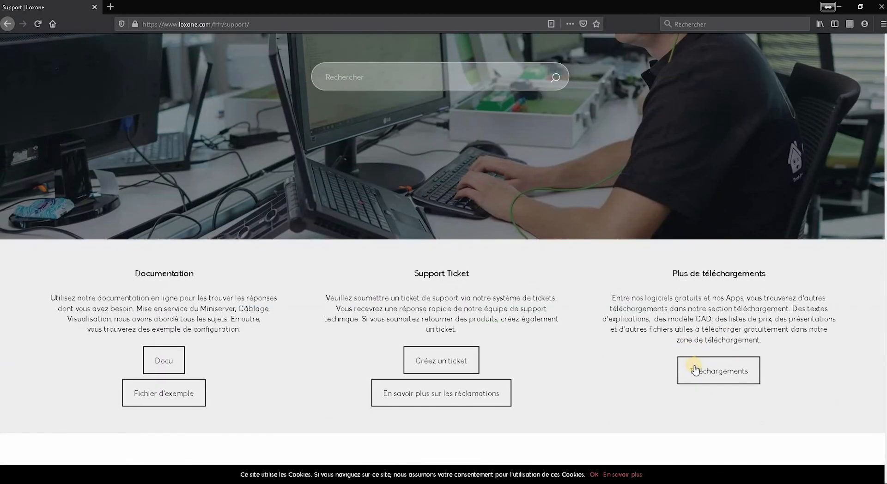
left_click(689, 368)
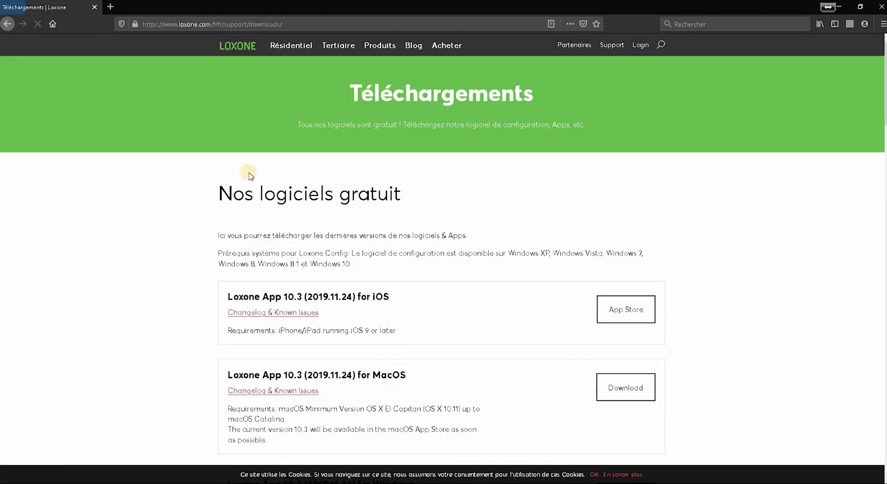
scroll(250, 176, "down", 10)
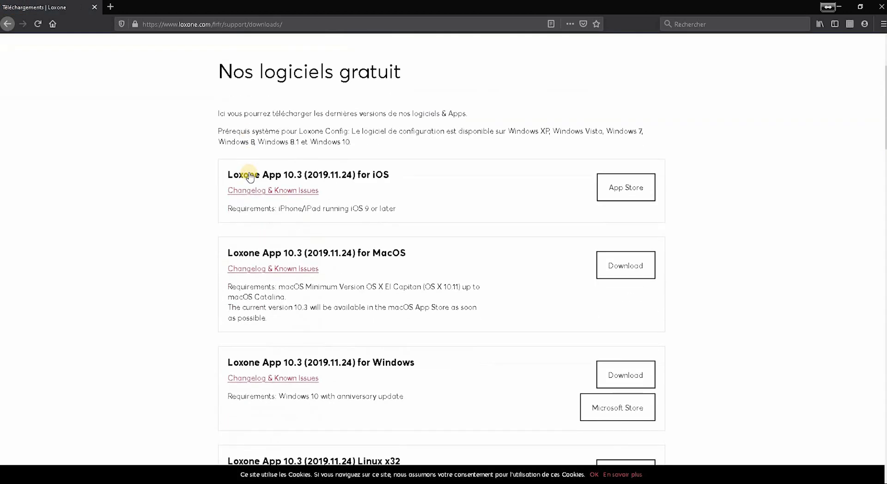
scroll(249, 173, "down", 3)
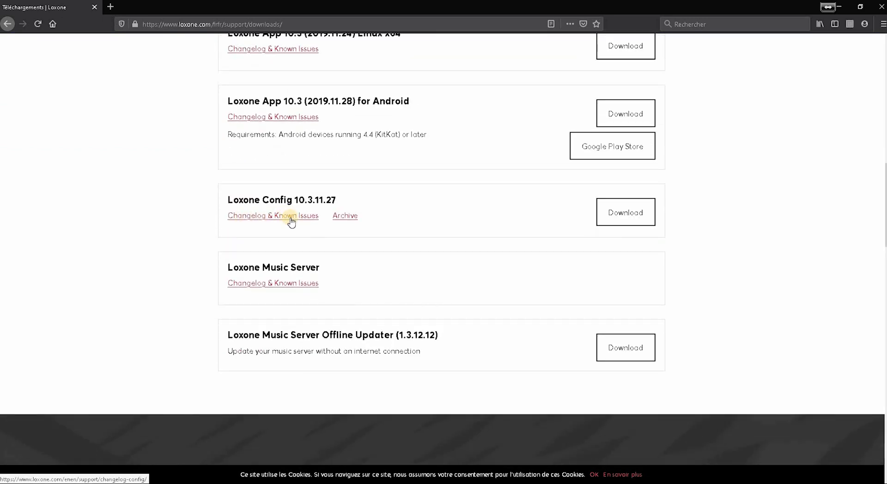
left_click(623, 215)
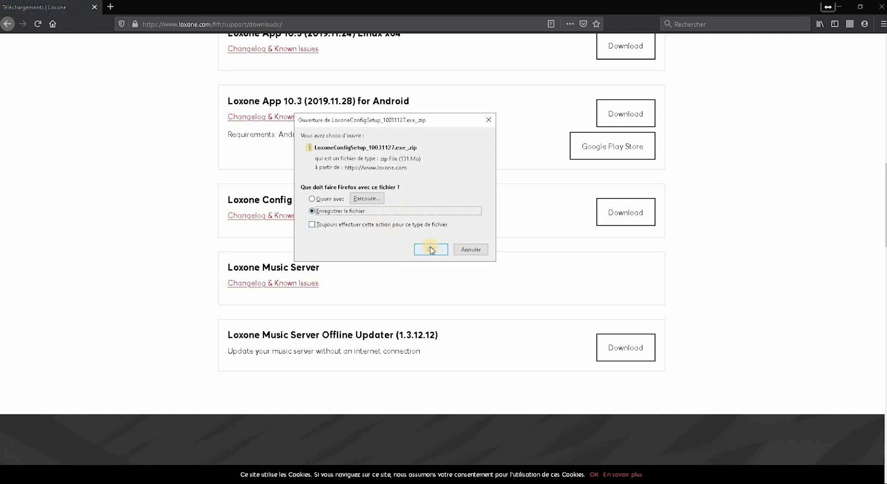
left_click(432, 250)
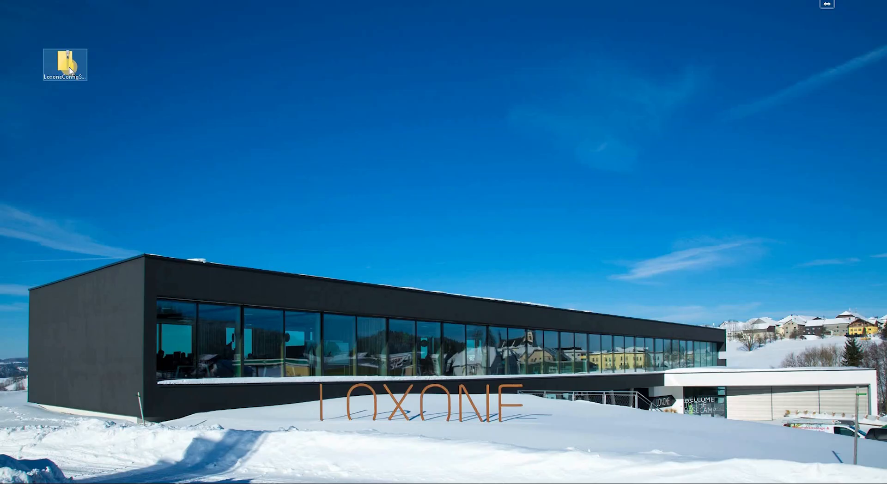
Extract the downloaded setup zip to its suggested folder
double_click(69, 71)
left_click(424, 137)
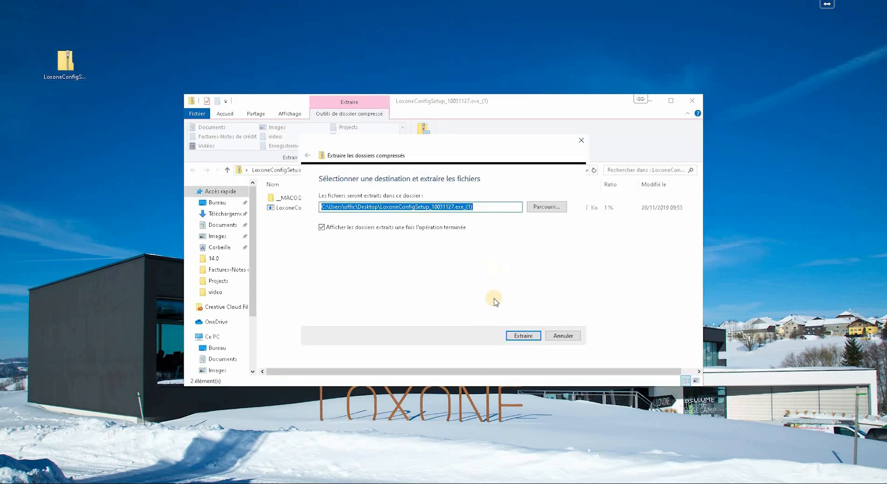
left_click(518, 337)
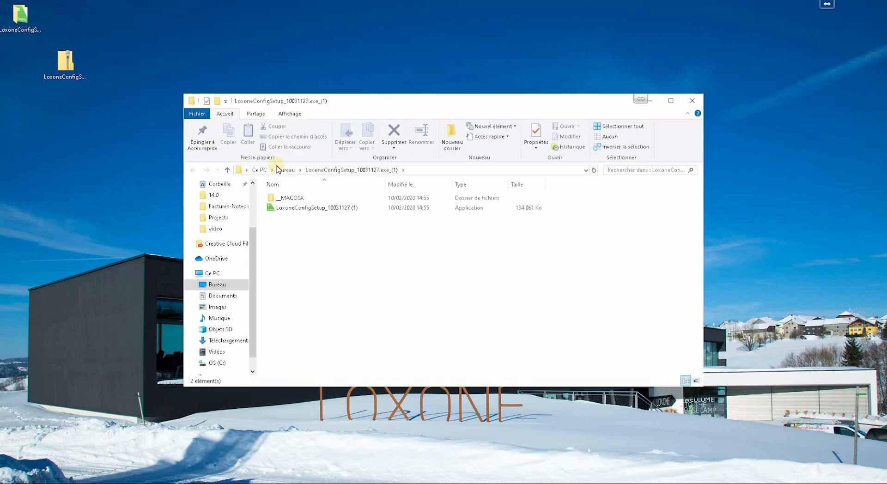
Run the setup in French with default install and Start menu folders and a desktop shortcut
double_click(319, 209)
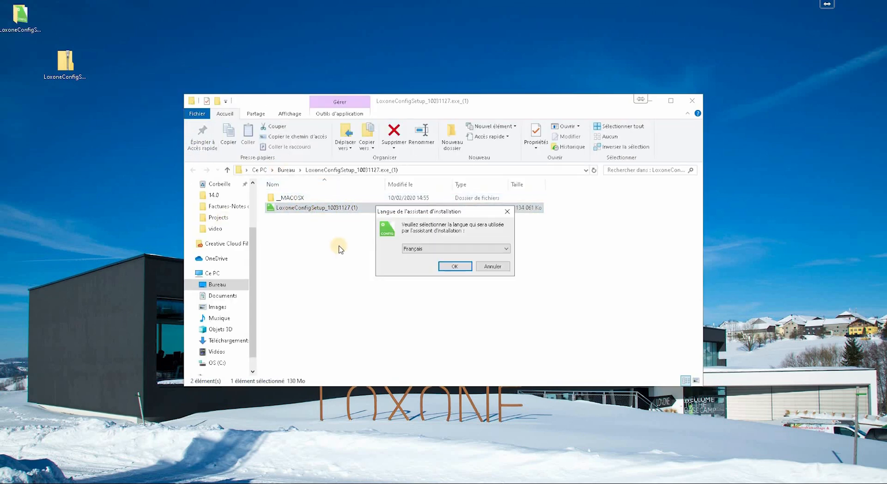
left_click(452, 269)
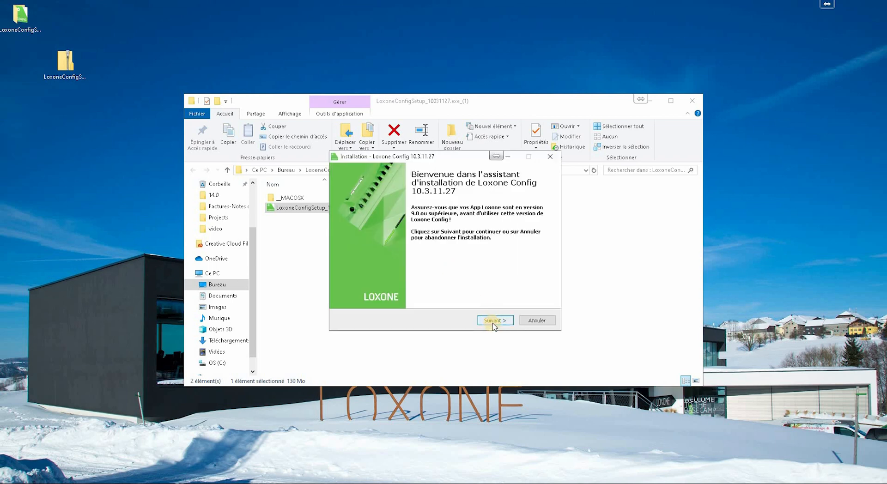
left_click(494, 323)
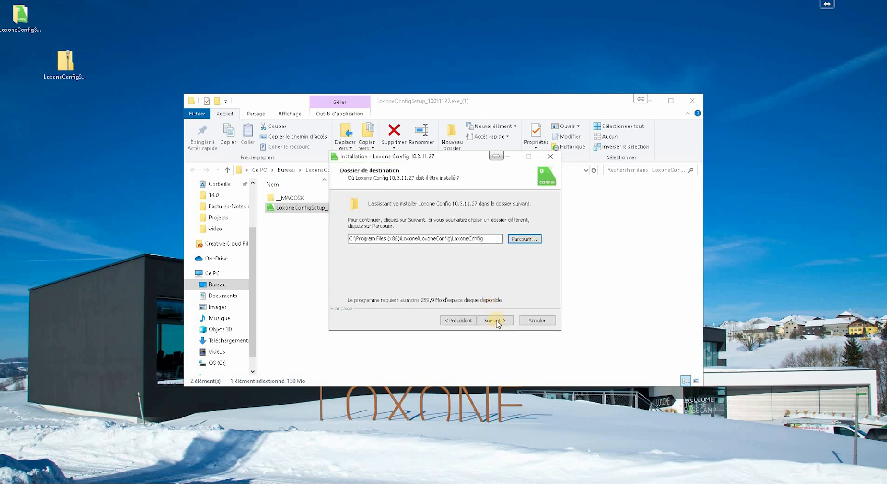
left_click(494, 321)
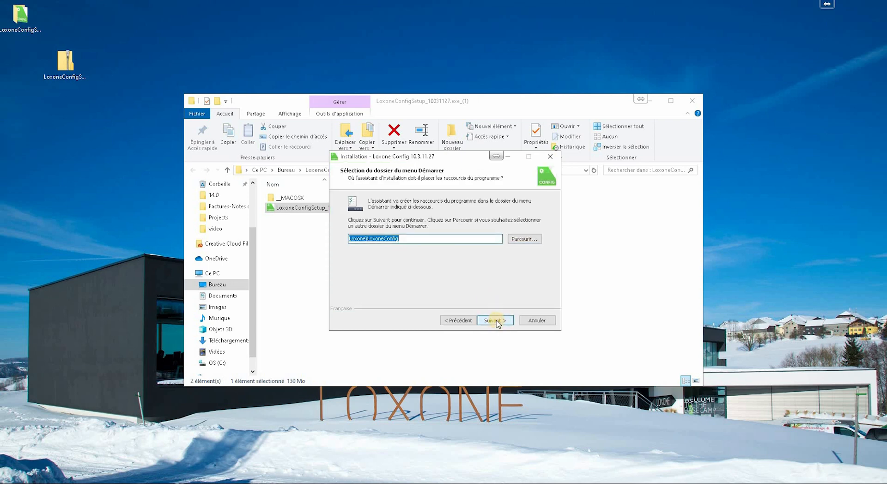
left_click(496, 321)
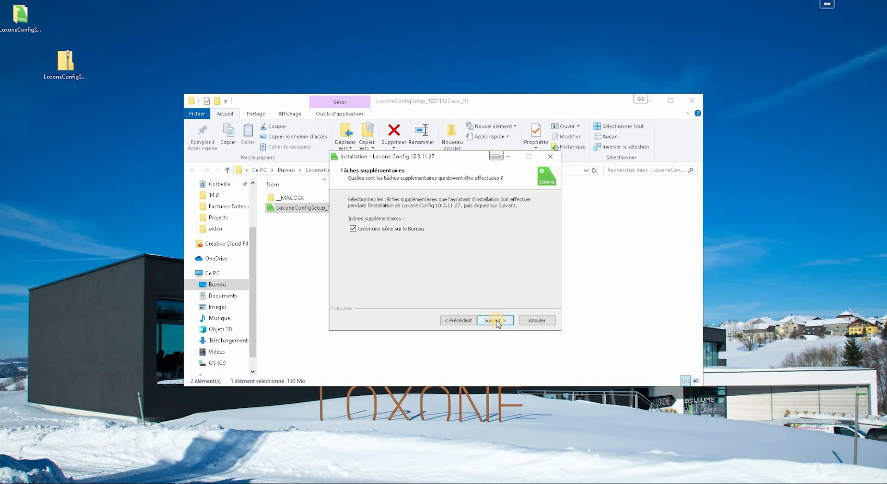
left_click(496, 323)
left_click(496, 320)
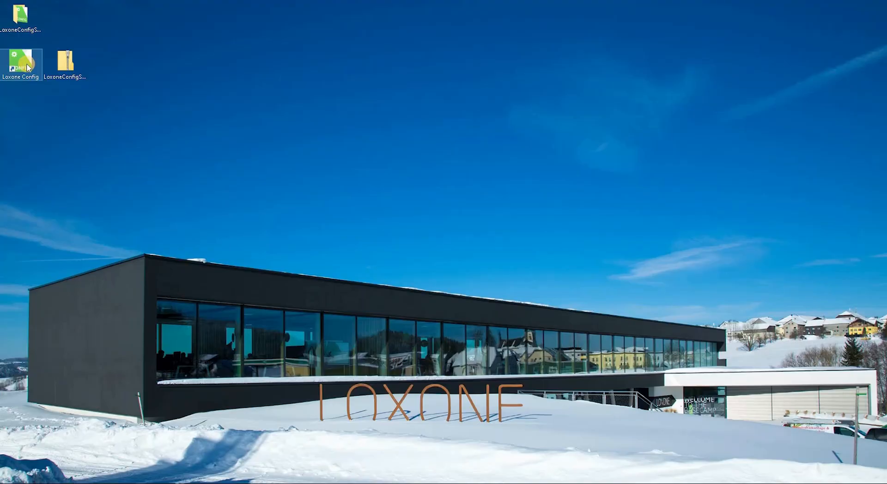
Launch Loxone Config and search the network for Miniservers
double_click(26, 67)
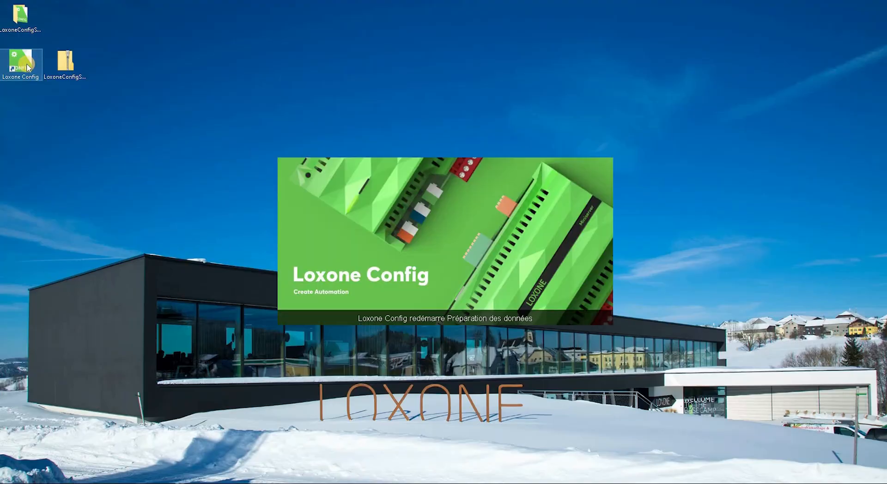
left_click(209, 164)
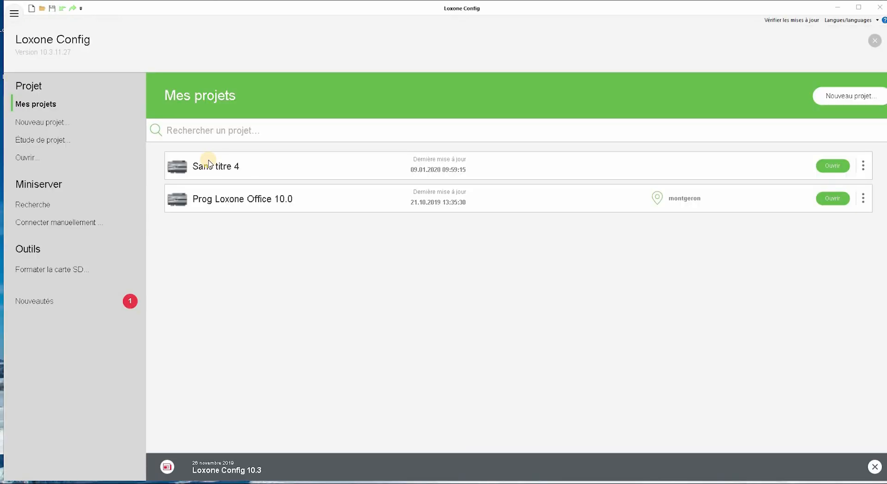
left_click(36, 206)
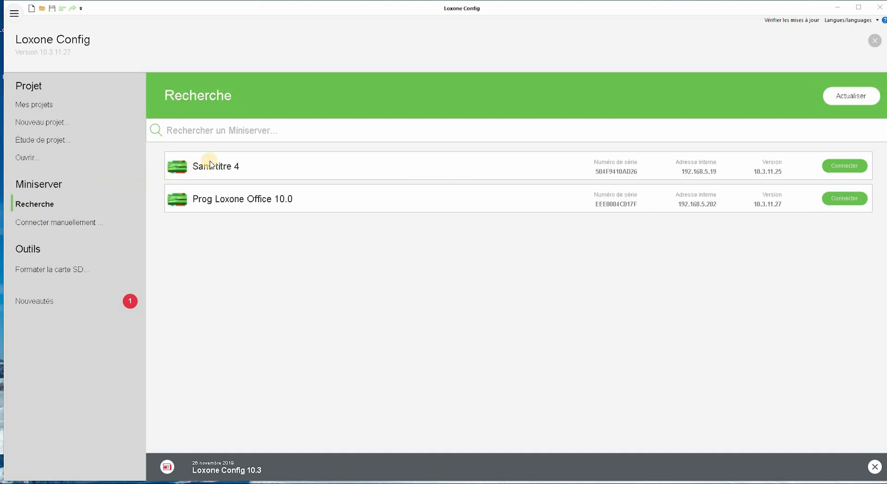
Connect to the Sans titre 4 Miniserver by entering its user name and password
left_click(837, 167)
left_click(438, 260)
type("admin")
key("Tab")
type("admin")
left_click(505, 313)
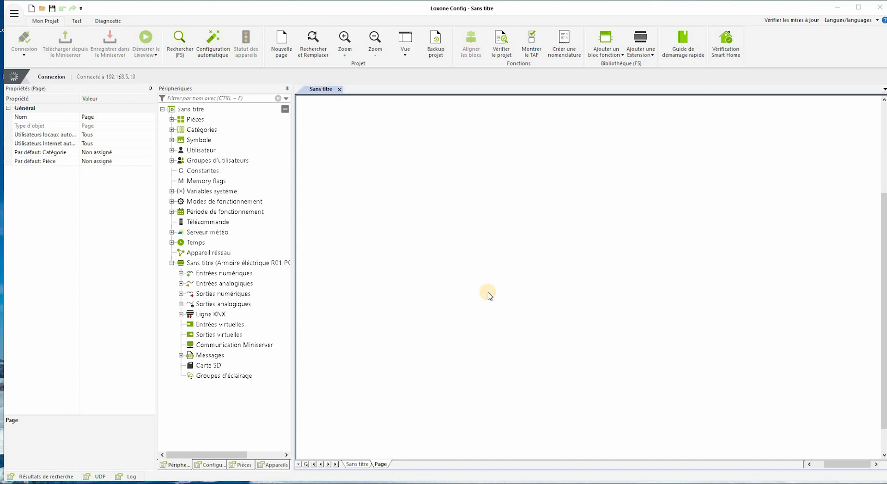
Install the offered Miniserver firmware update without loading the project, then close the report
left_click(531, 269)
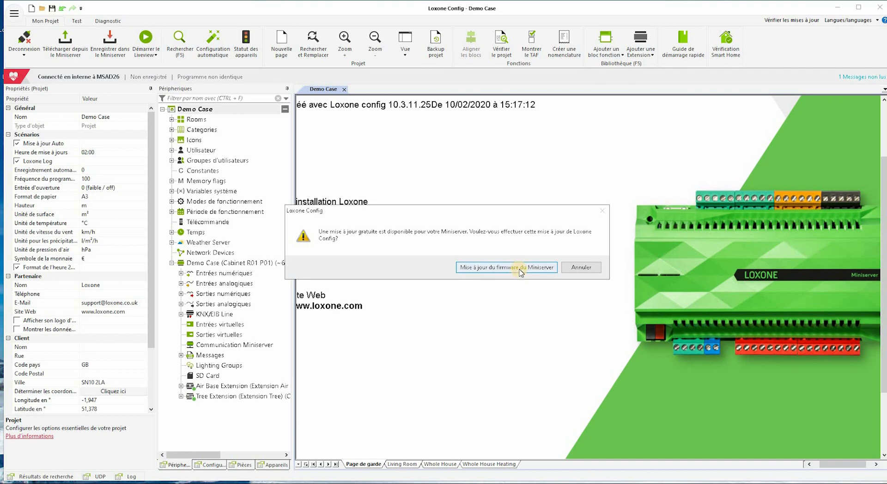
left_click(521, 272)
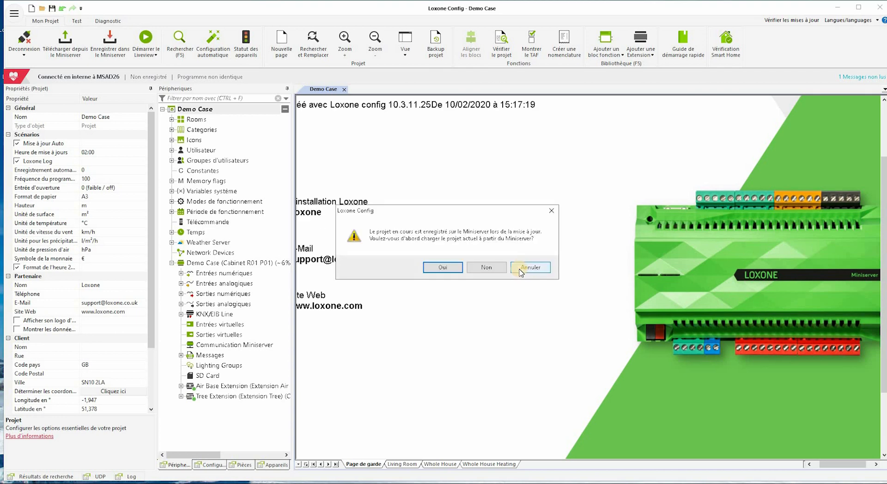
left_click(490, 270)
left_click(494, 270)
left_click(528, 270)
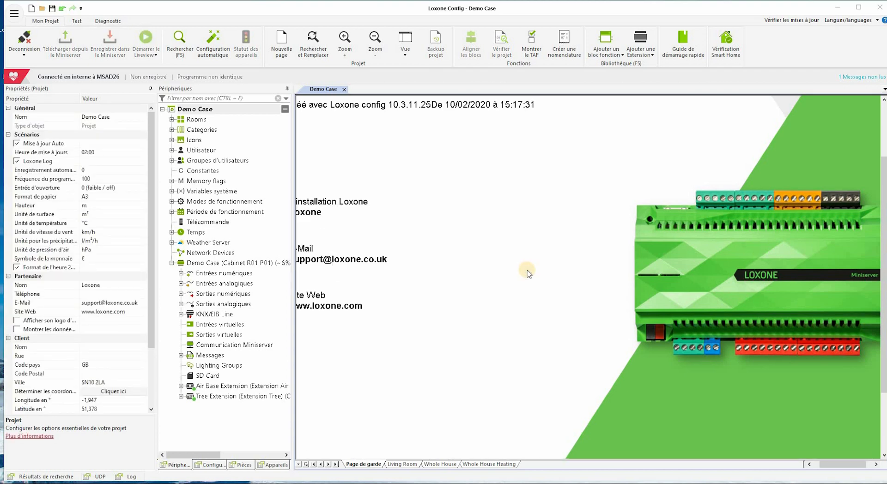
left_click(593, 402)
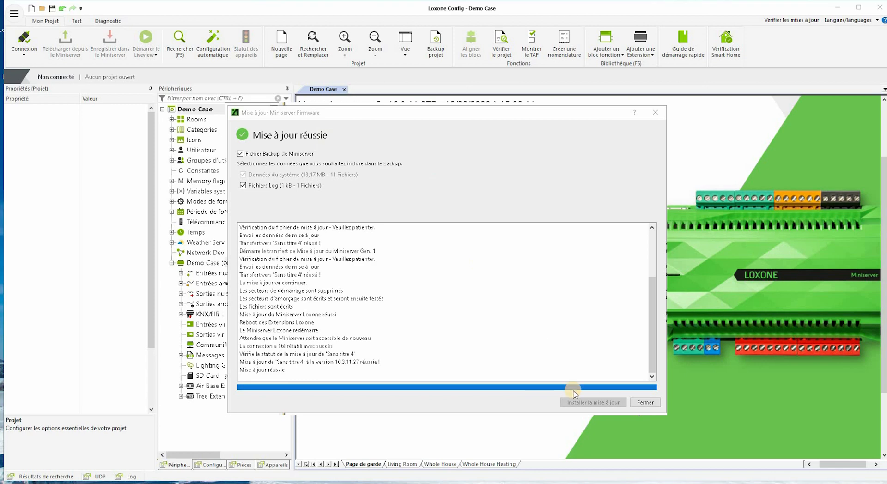
left_click(646, 402)
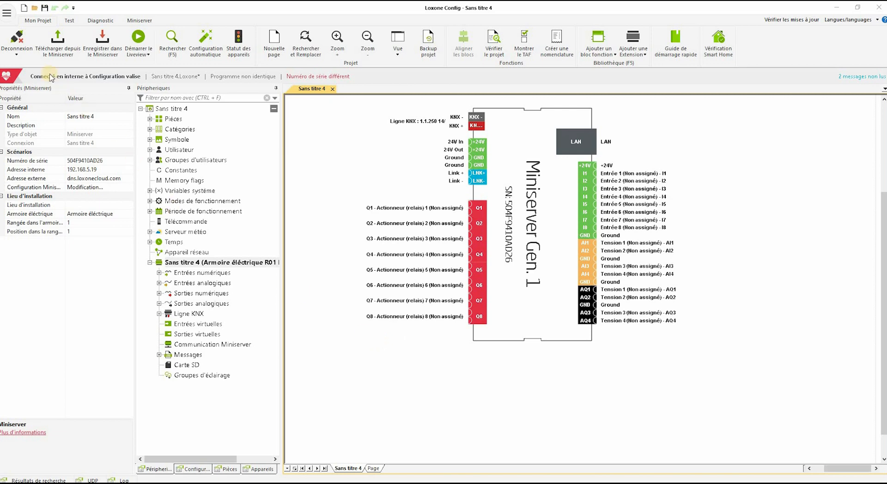
Start a new project of the Miniserver type
left_click(22, 8)
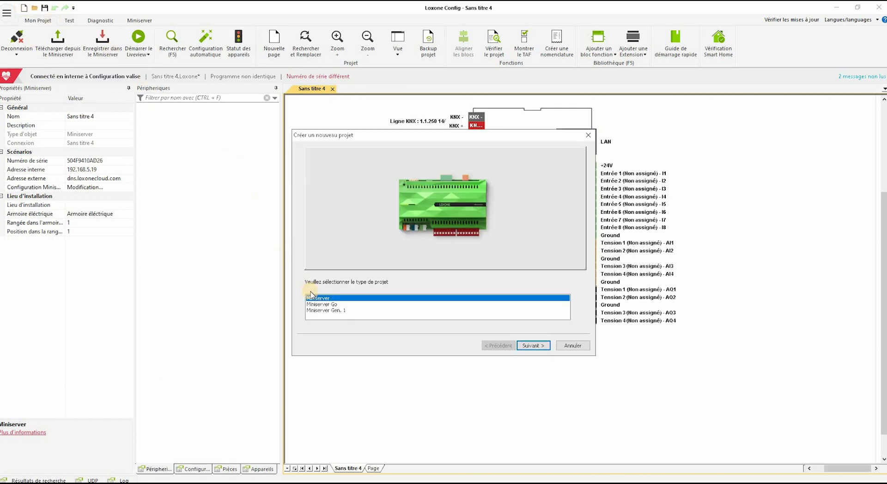
left_click(321, 311)
left_click(534, 346)
Name the project Configuration valise and fill in the client's name and postal address
left_click_drag(401, 158, 327, 160)
type("Configuration Valise")
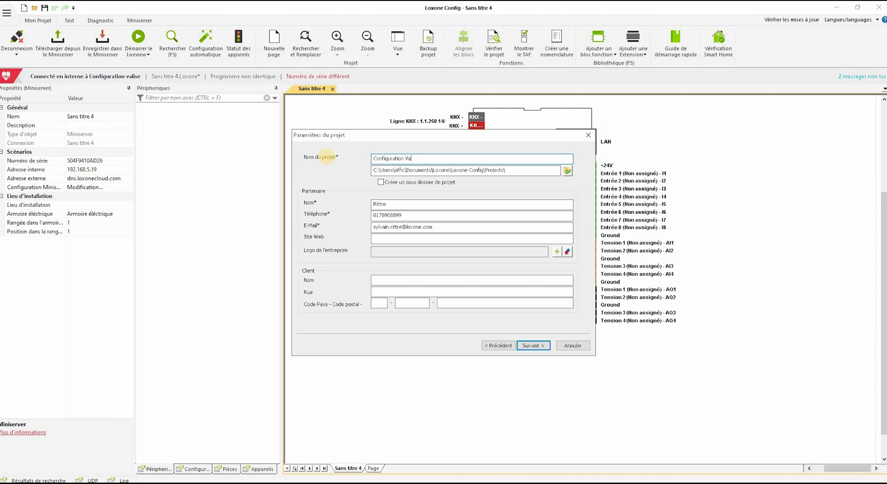
left_click(378, 281)
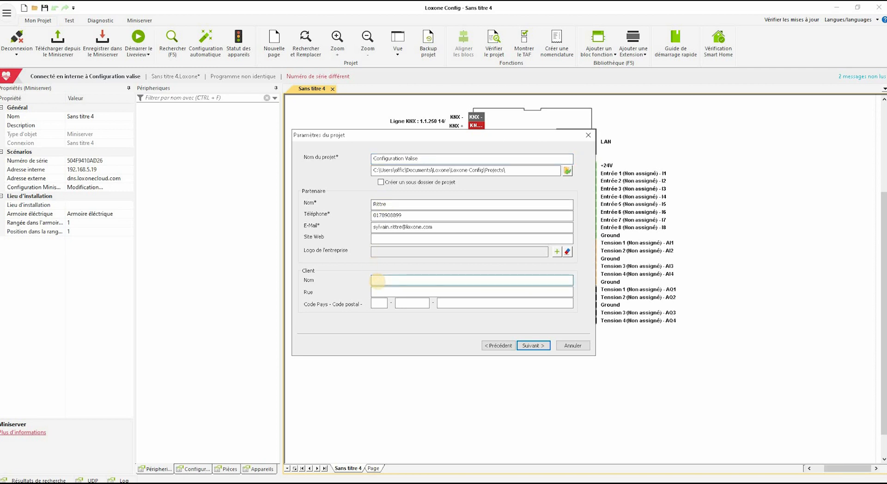
type("Rittre")
left_click(384, 292)
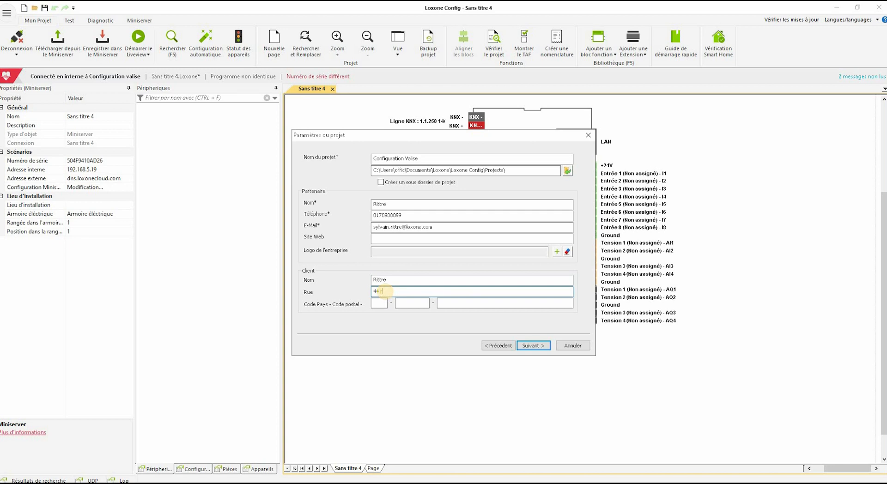
left_click(402, 304)
type("91230")
left_click(452, 306)
type("Montgeron")
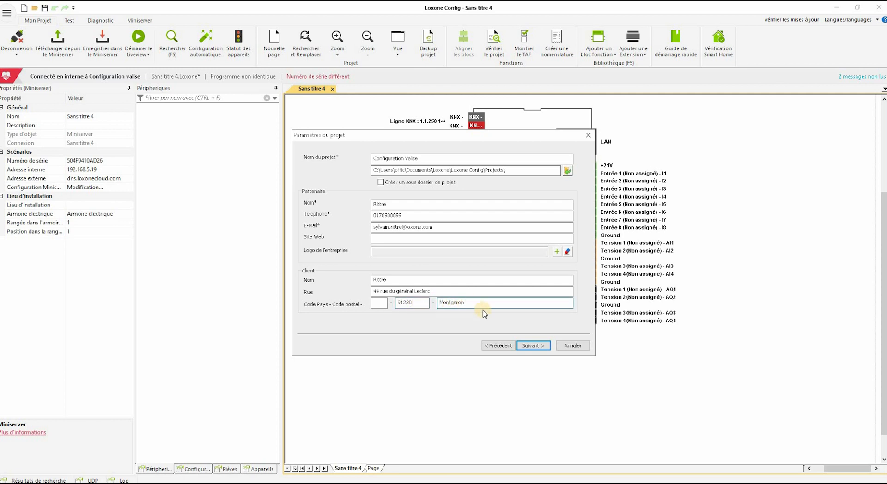
left_click(533, 346)
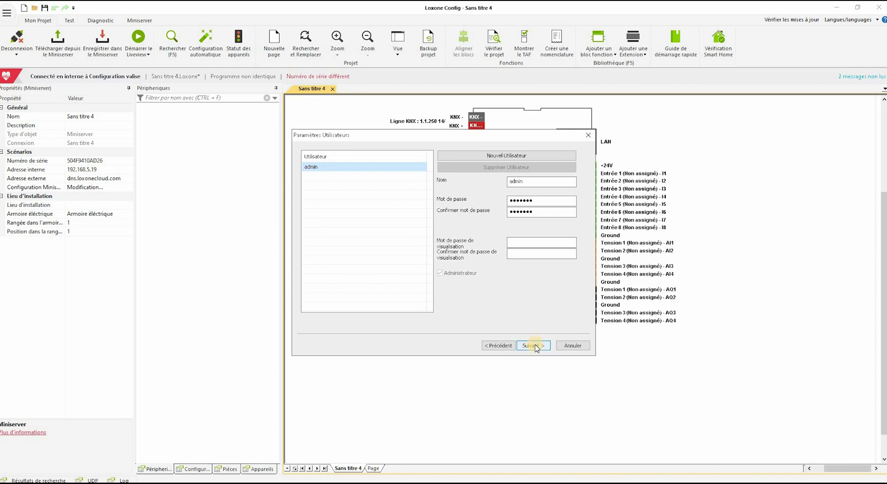
Skip the password change and adjust rooms: toggle Chambre and Exterieur, untick Cuisine and WC
left_click(534, 347)
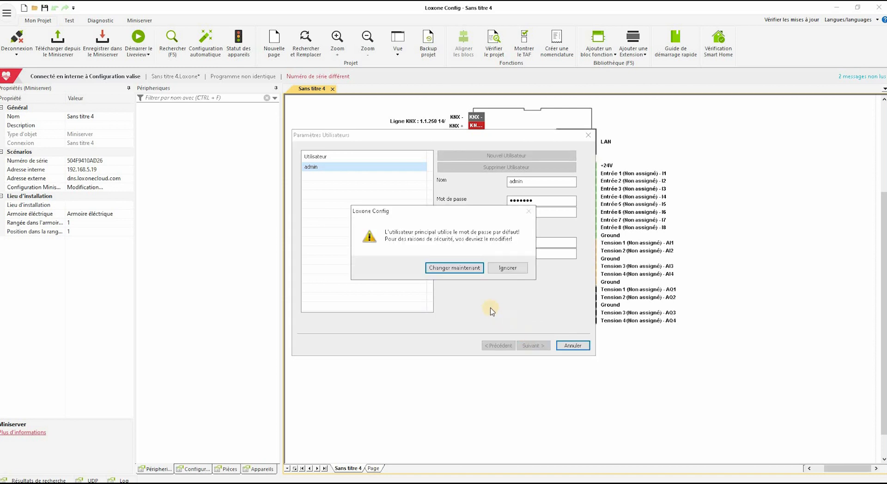
left_click(504, 272)
left_click(304, 220)
left_click(304, 247)
left_click(304, 276)
scroll(305, 276, "down", 1)
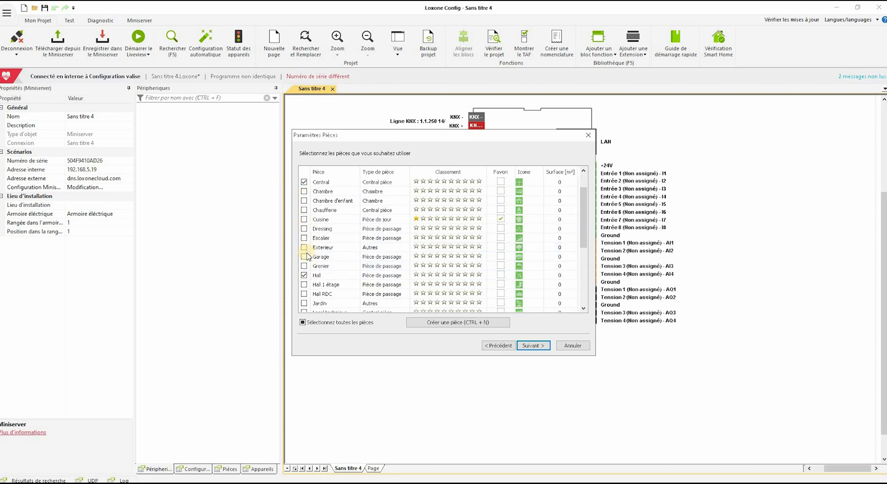
scroll(311, 286, "down", 4)
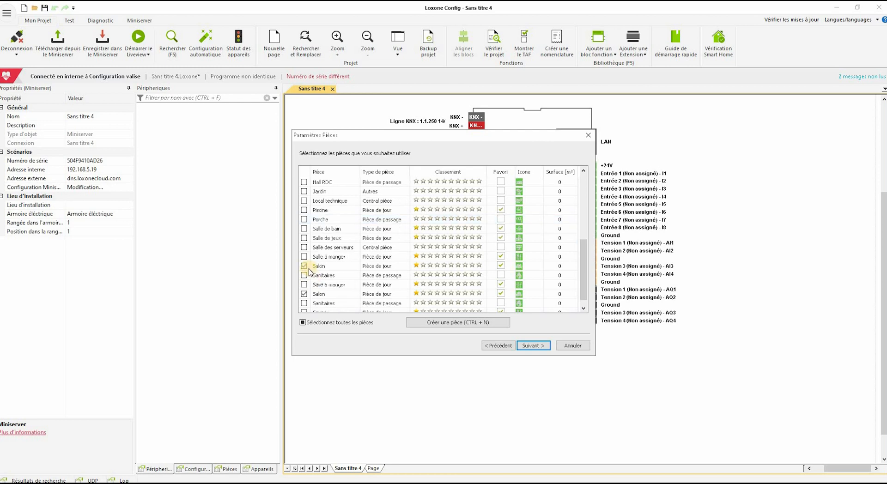
left_click(305, 304)
left_click(531, 346)
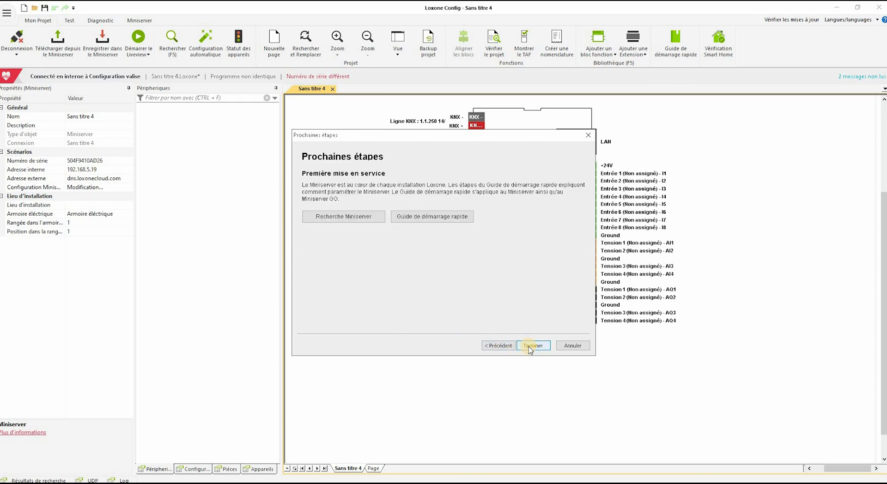
Connect to the Miniserver Formation found on the network, entering its user name and password
left_click(337, 221)
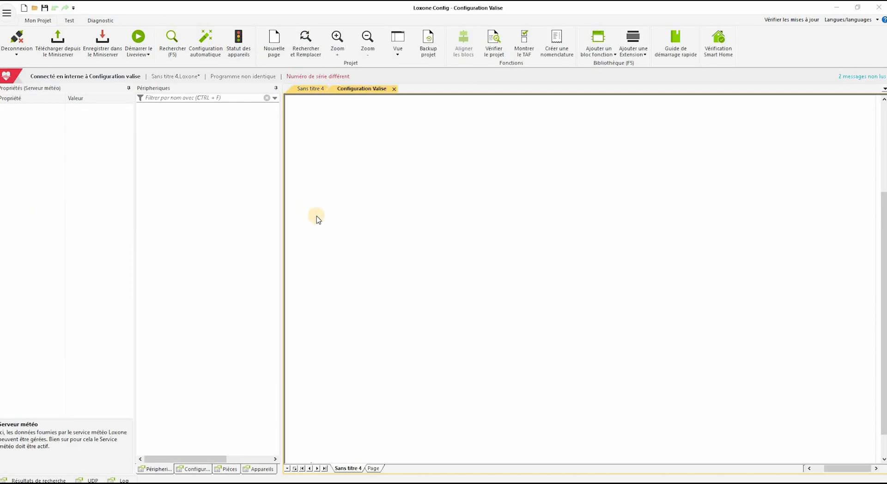
left_click(380, 287)
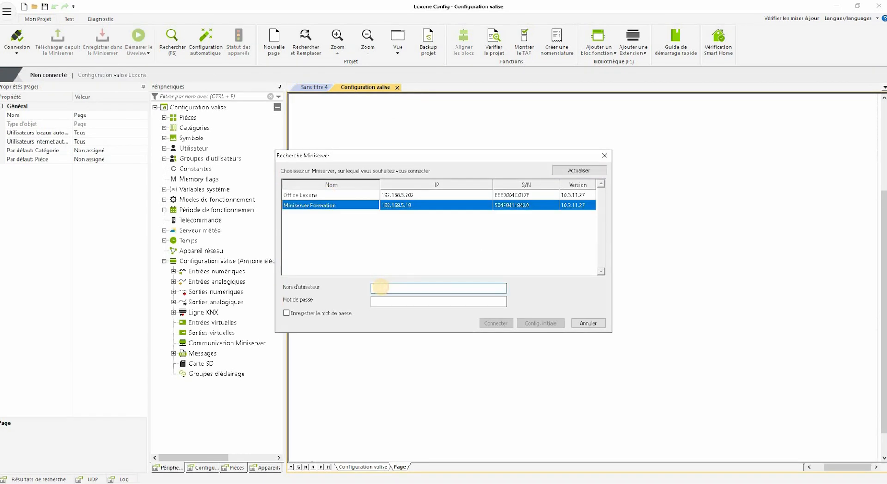
type("admin")
key("Tab")
type("adm")
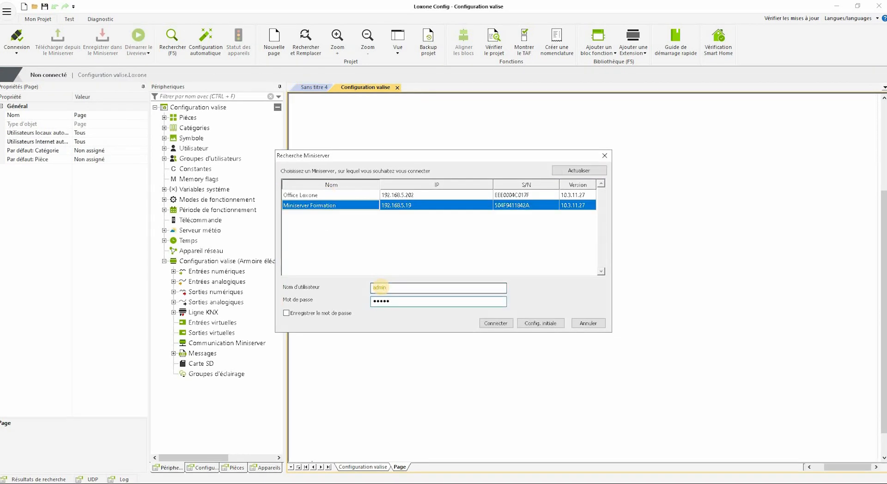
left_click(490, 326)
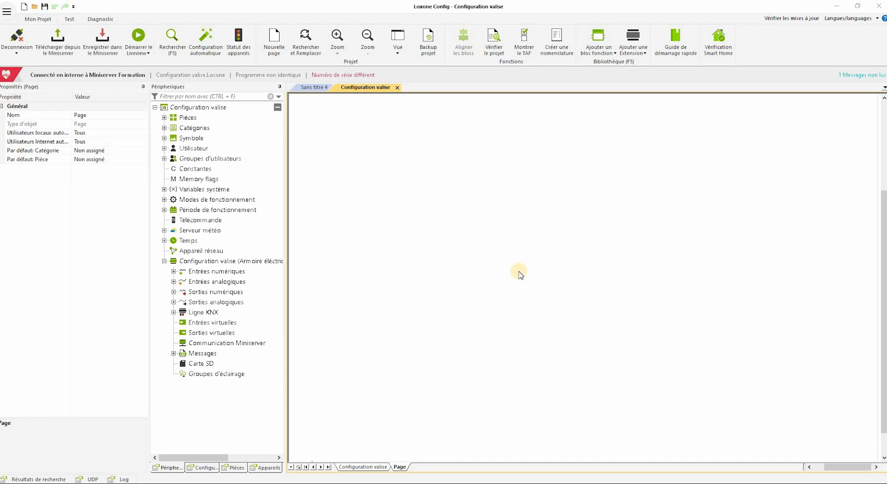
Save the Configuration valise project to the Miniserver, accepting the serial number adjustment
left_click(102, 50)
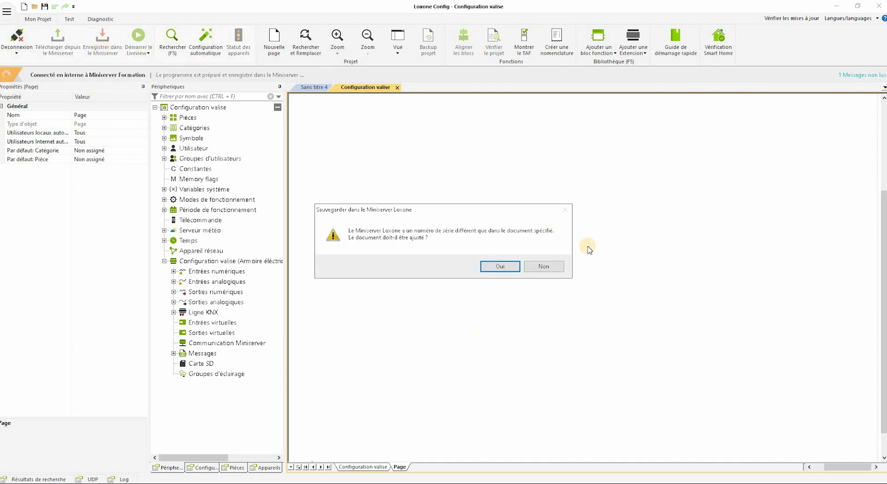
left_click(483, 268)
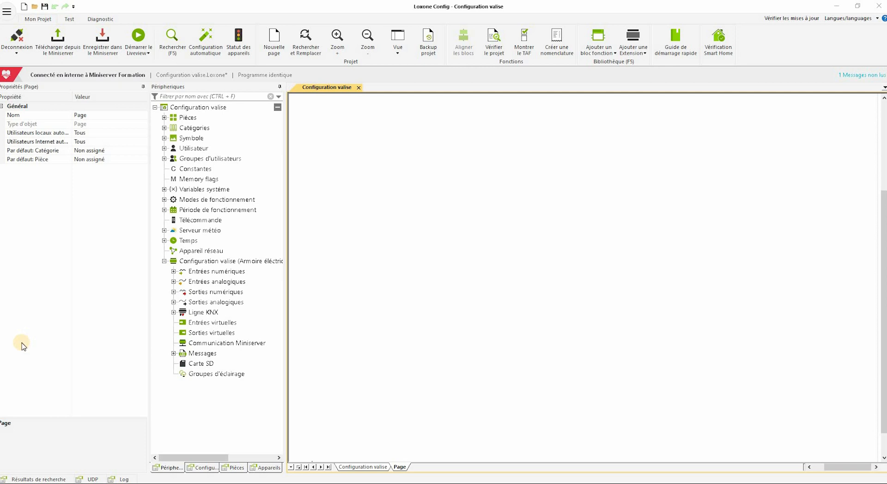
Run an extension search on the Miniserver, add Air Base and Tree Extensions, and save
left_click(202, 263)
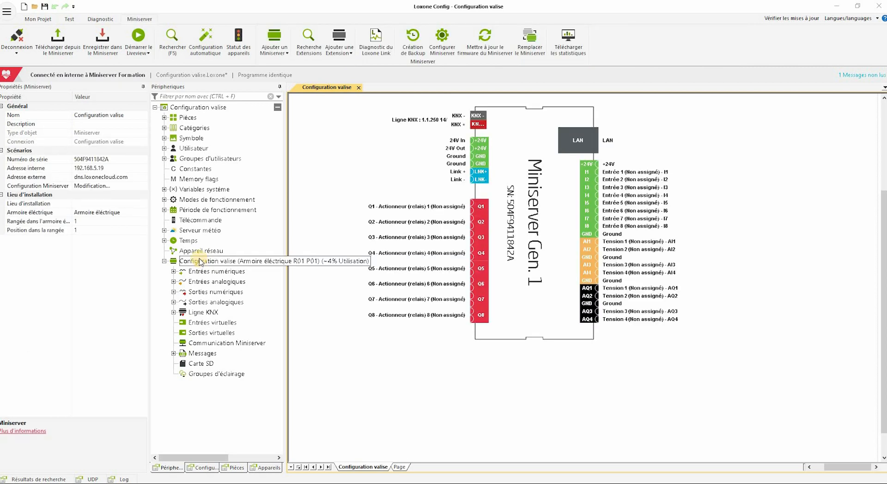
left_click(309, 42)
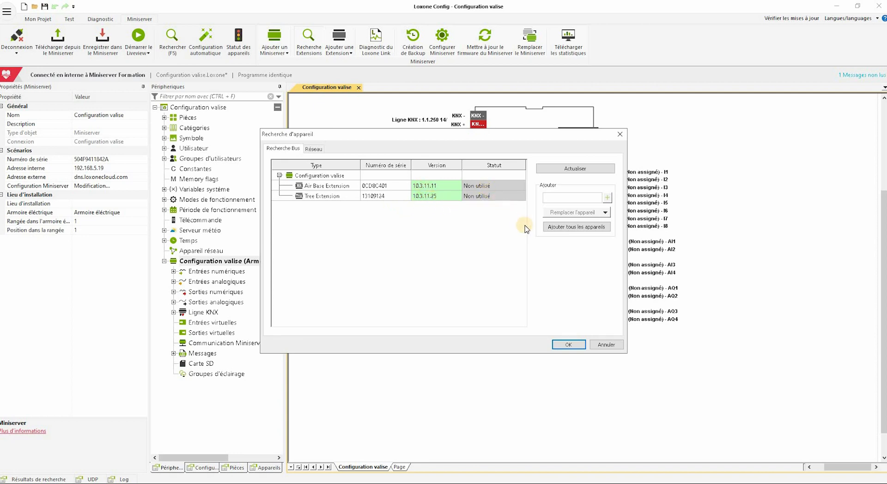
left_click(572, 227)
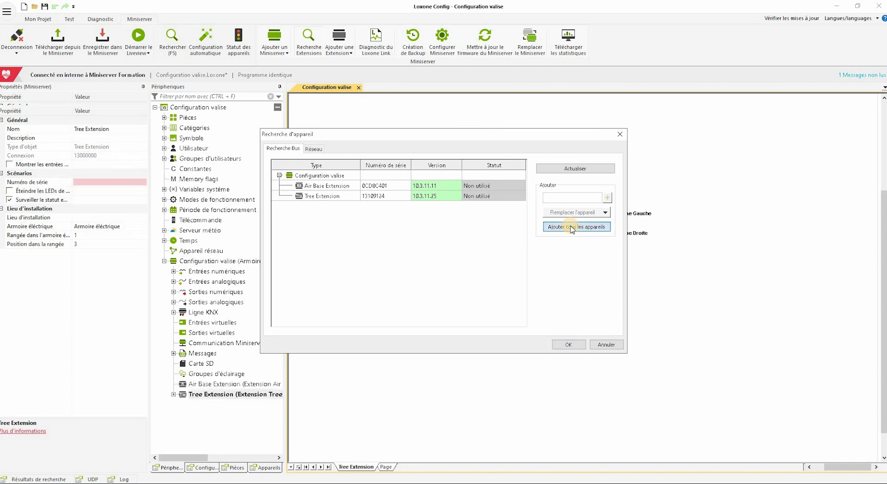
left_click(575, 345)
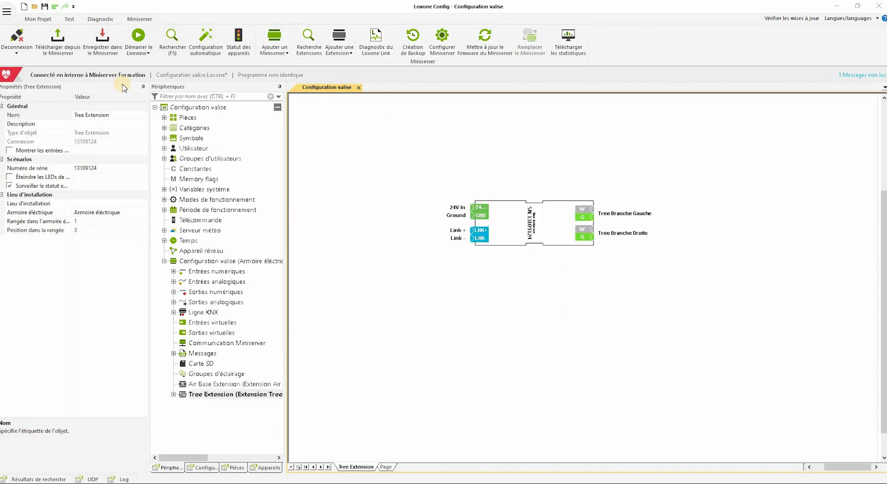
left_click(104, 48)
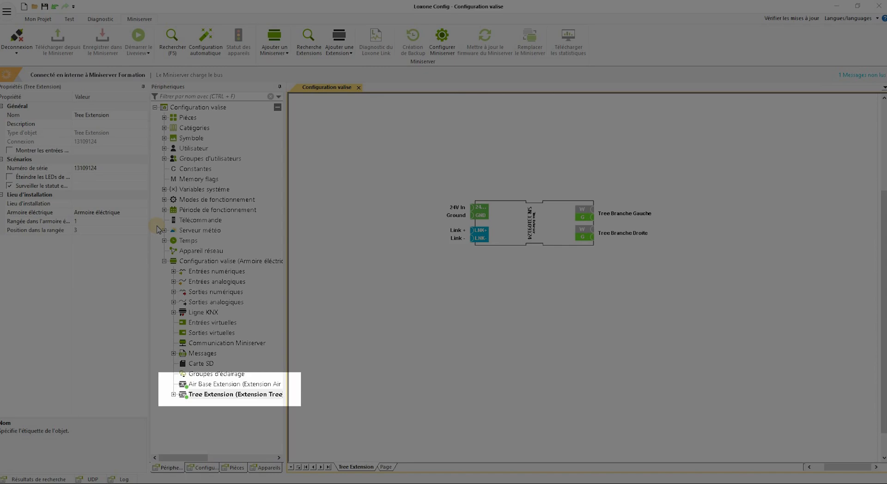
Search the Tree Extension for devices and identify the presence detector, RGBW 24V dimmer and Touch Tree
left_click(189, 395)
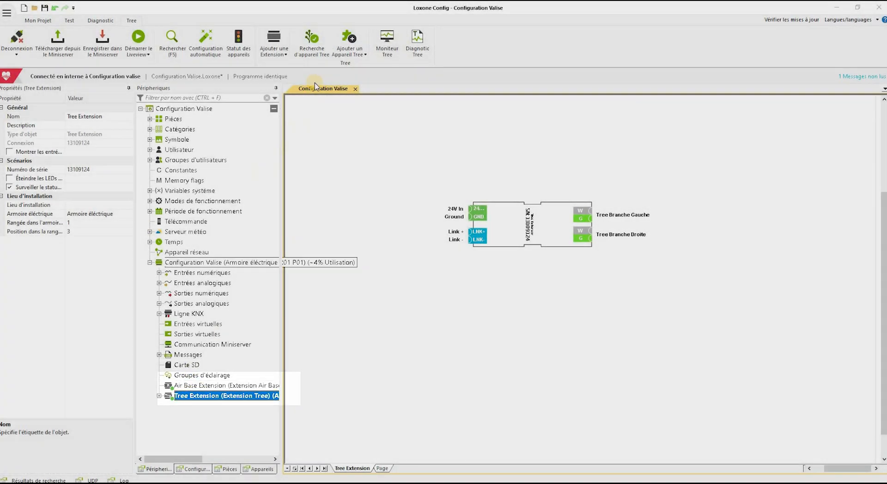
left_click(312, 41)
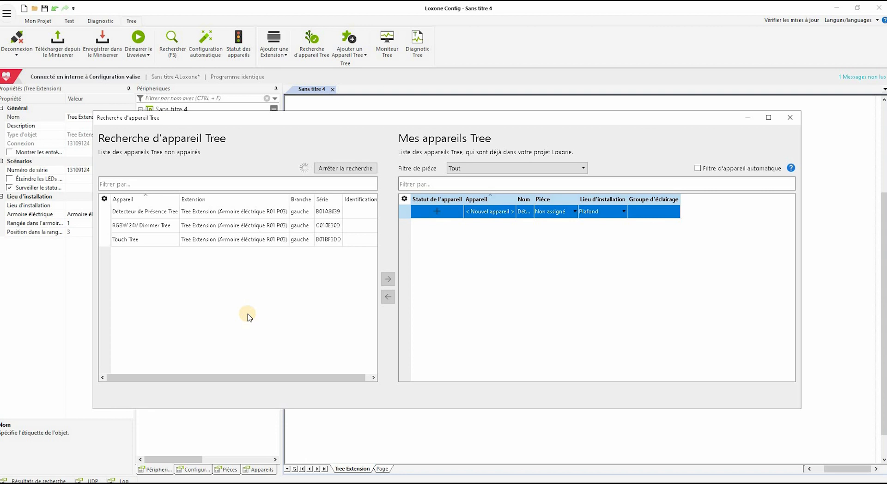
left_click(248, 213)
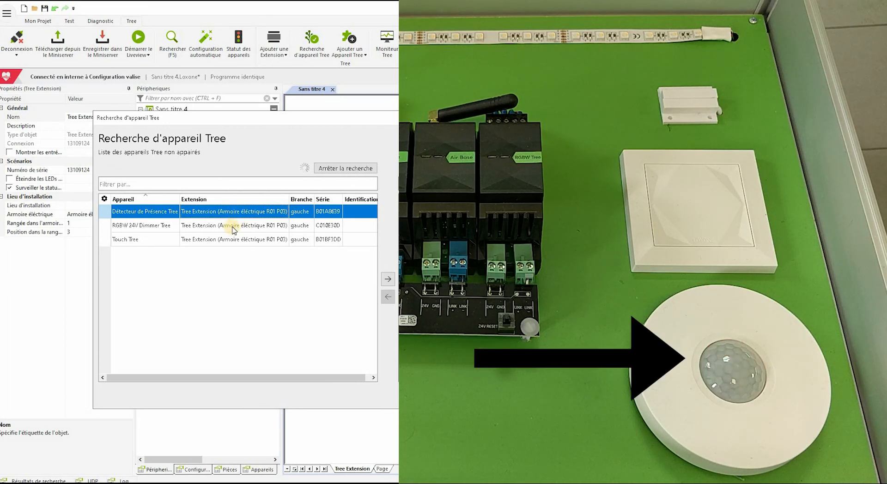
left_click(233, 227)
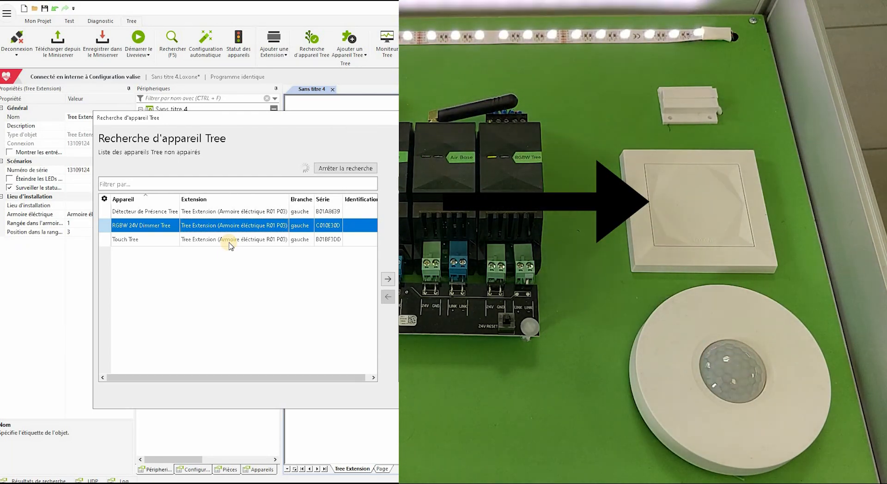
left_click(230, 240)
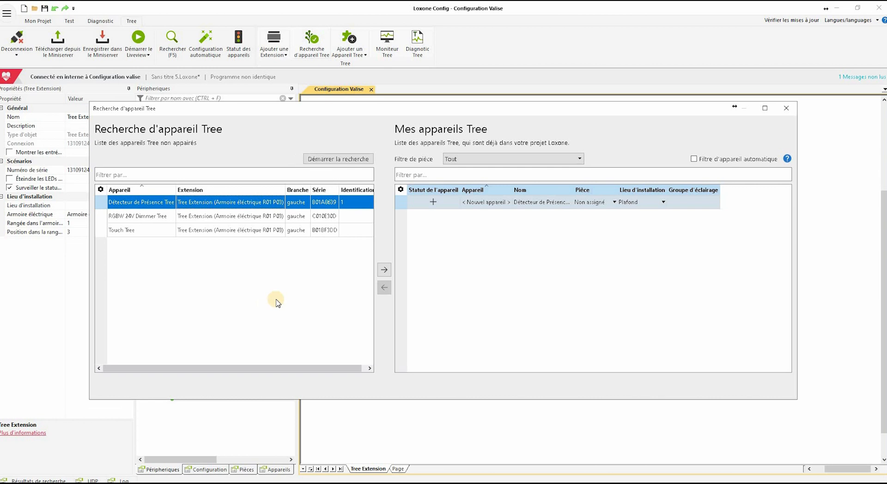
Assign Salon as the room and add the Détecteur de Présence Tree and RGBW 24V Dimmer Tree
left_click(613, 203)
left_click(613, 202)
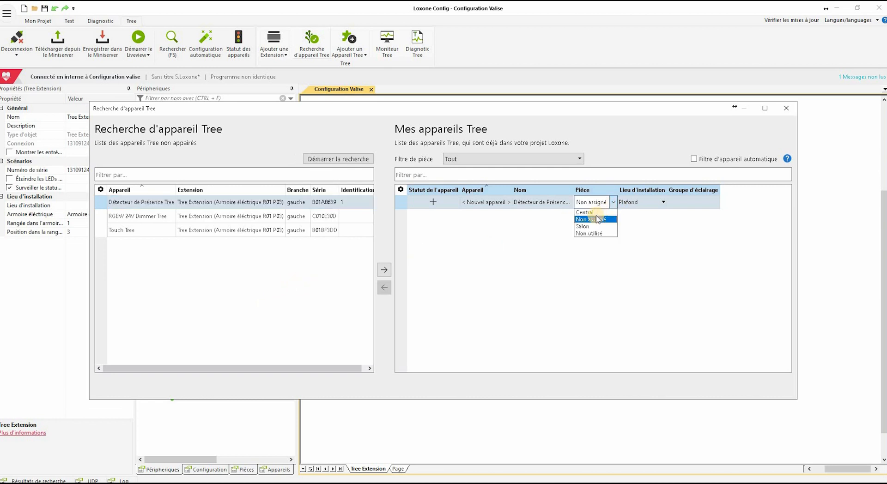
left_click(587, 226)
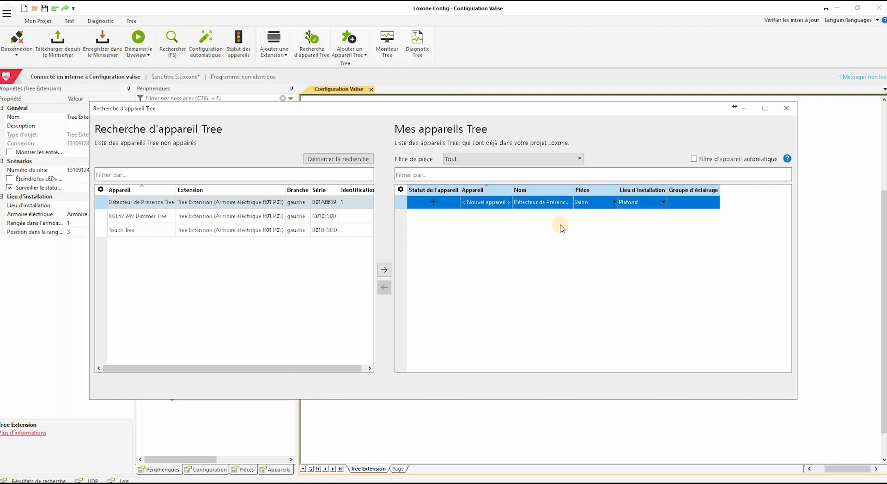
left_click(385, 271)
left_click(384, 271)
Change the Touch Tree's installation location from Plafond to Mur and add it
left_click(306, 203)
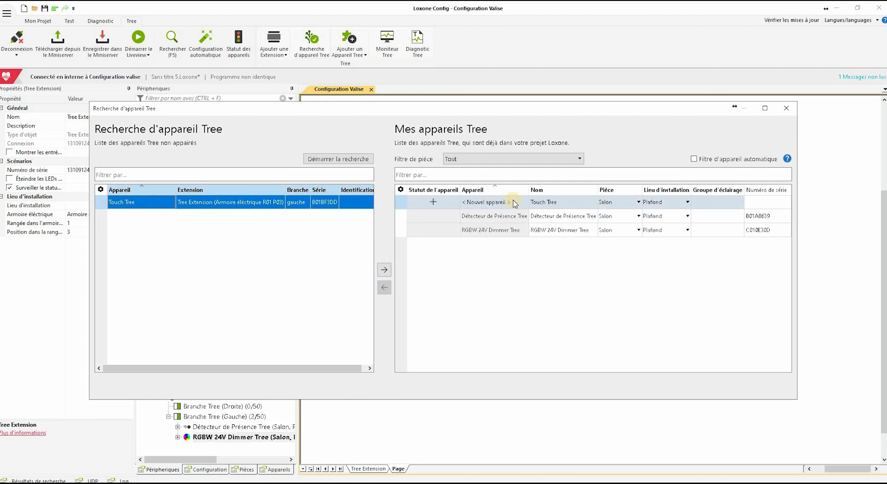
left_click(674, 204)
left_click(673, 204)
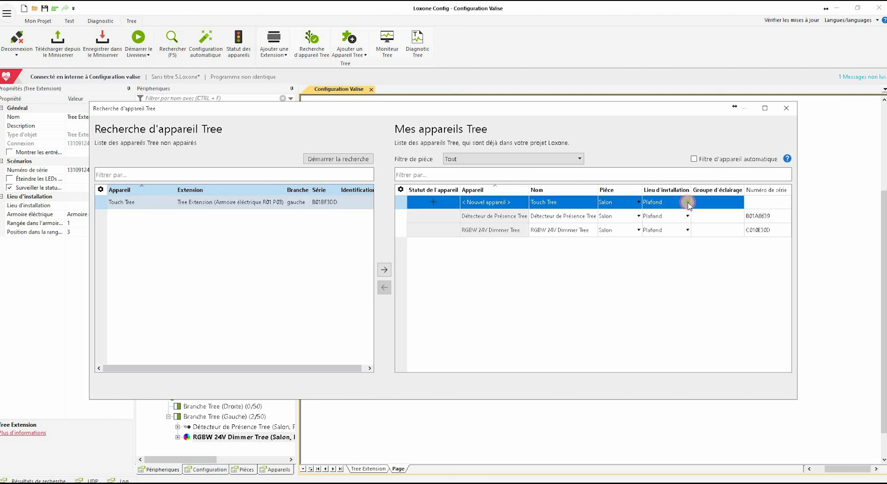
left_click_drag(673, 203, 636, 201)
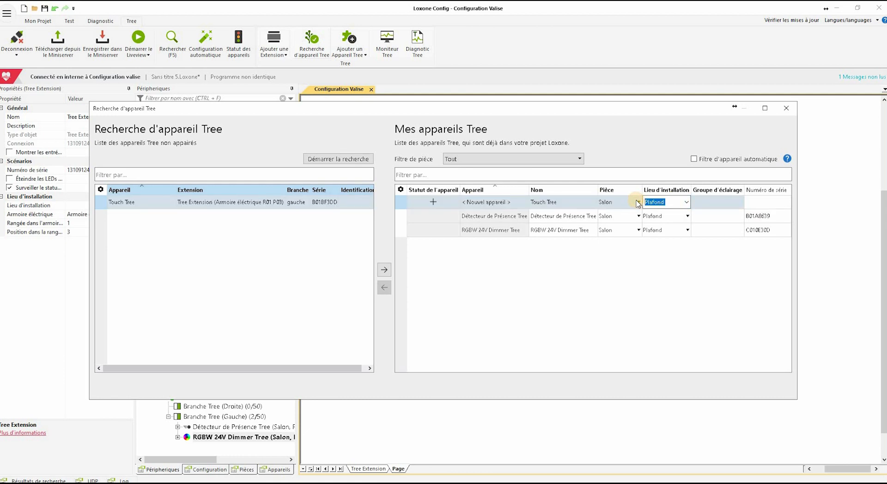
type("Mur")
left_click(384, 269)
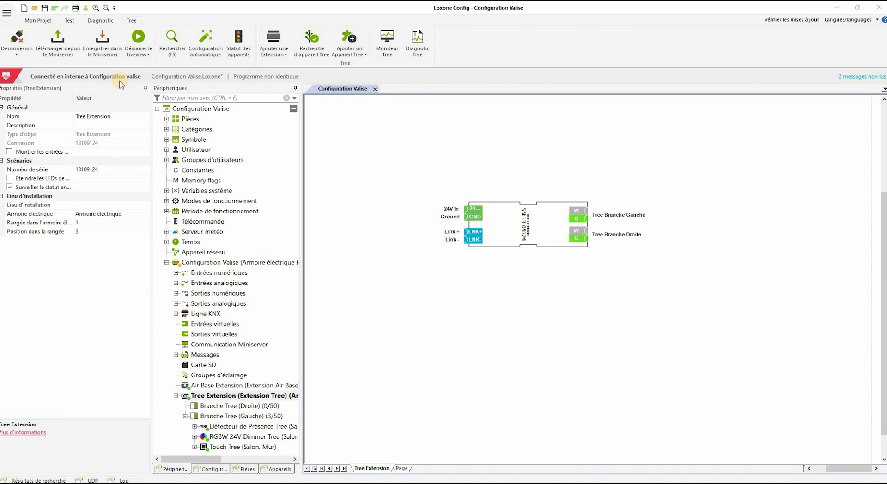
Save the program to the Miniserver, then list function blocks for the empty programming page
left_click(106, 40)
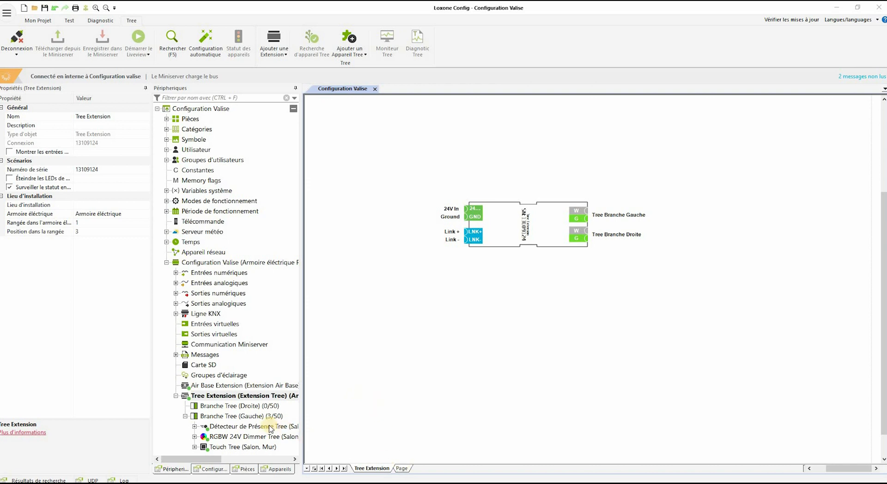
left_click(402, 468)
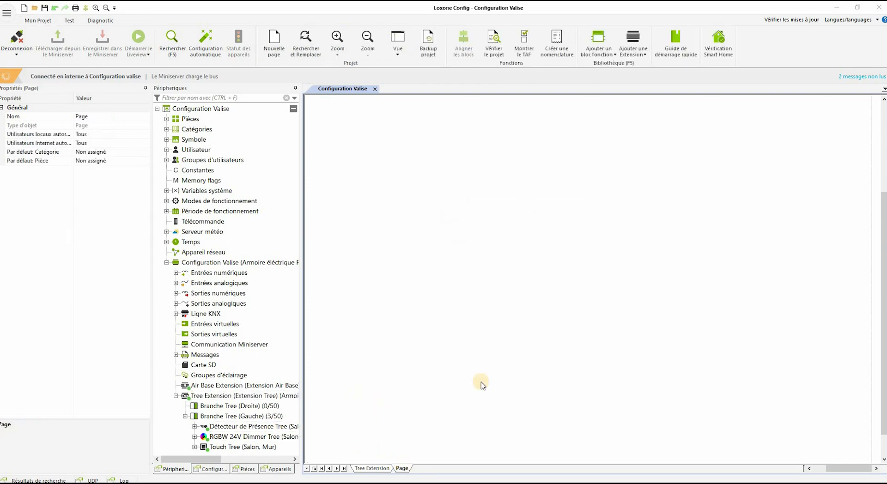
left_click(601, 55)
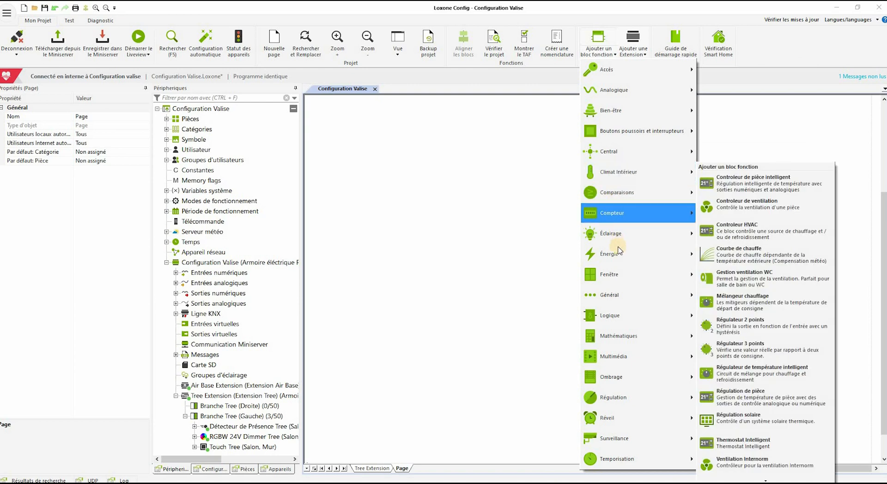
Drop a Controleur d'éclairage V2 block from Éclairage onto the page and view its help
mouse_move(619, 238)
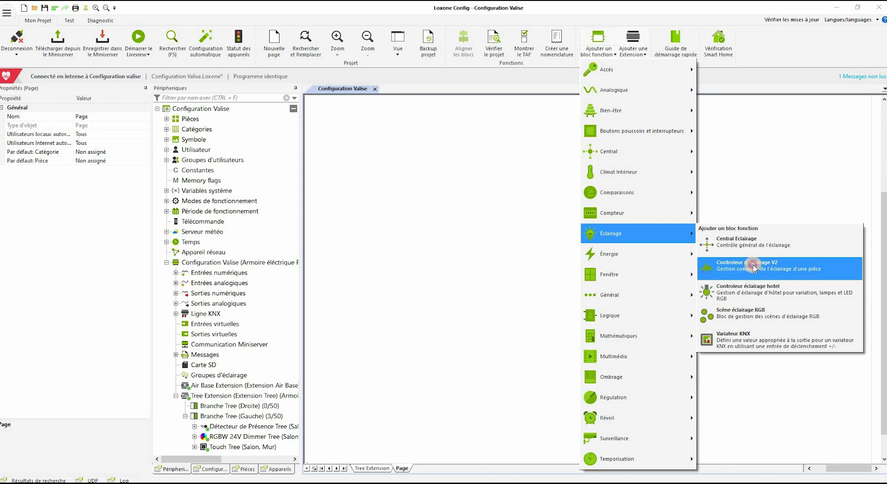
left_click(754, 268)
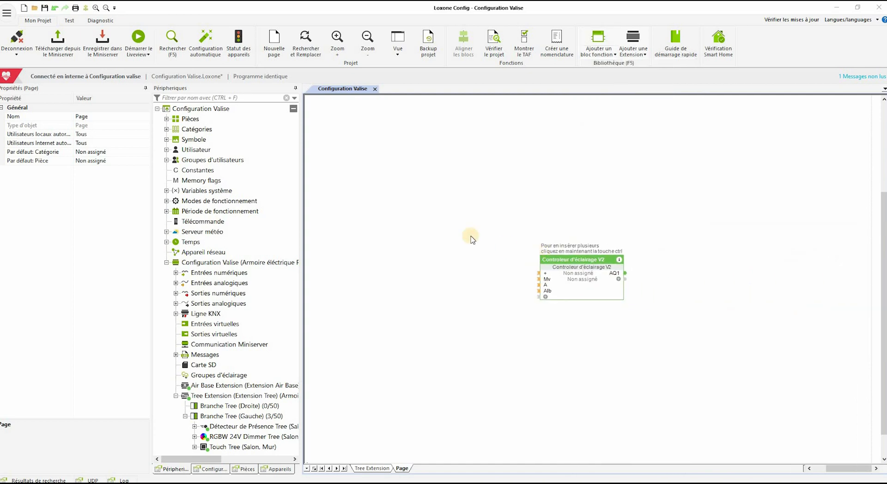
left_click(504, 233)
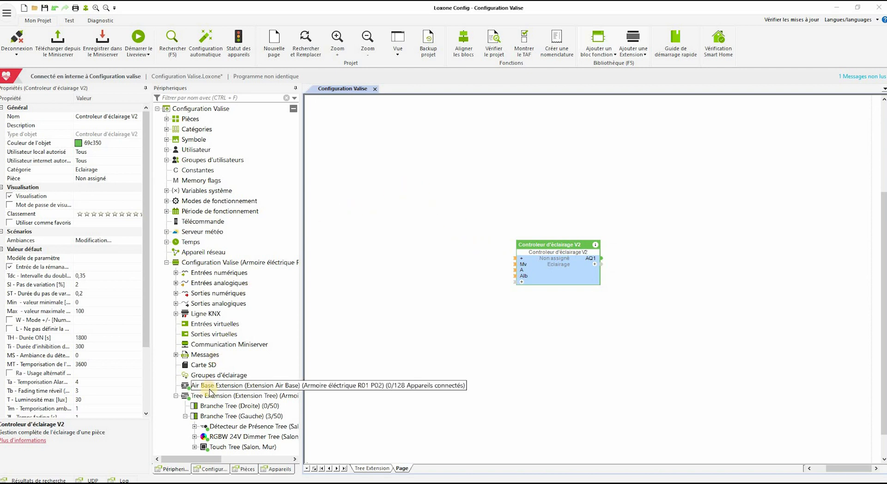
left_click(596, 247)
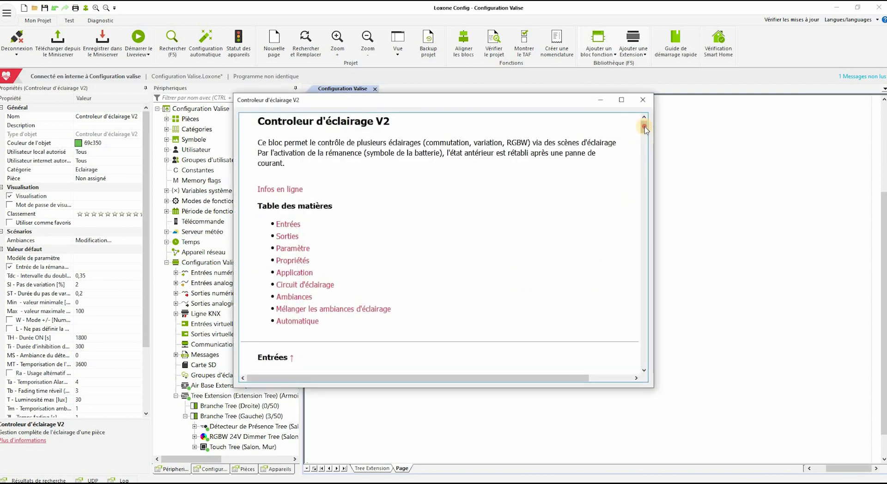
left_click_drag(645, 130, 645, 310)
Connect Touch Tree T5 to the controller's T5 input and the Actionneur Smart RGBW to AQ1
left_click(643, 99)
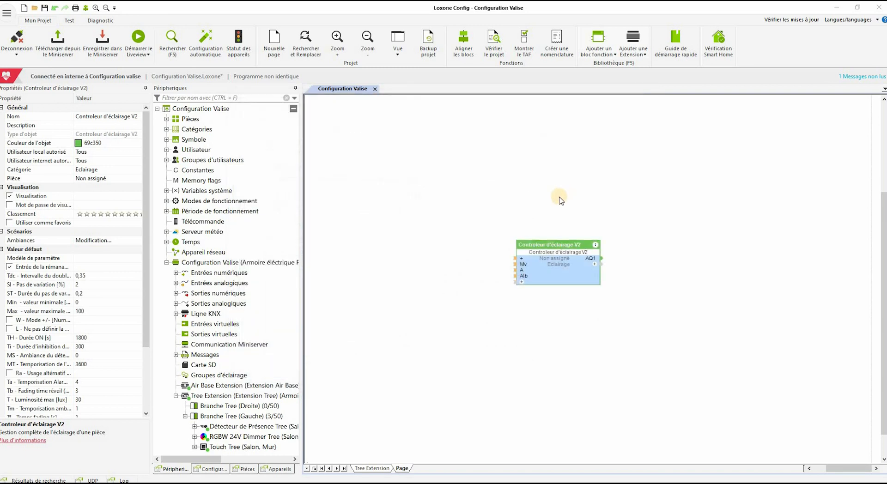
left_click(195, 447)
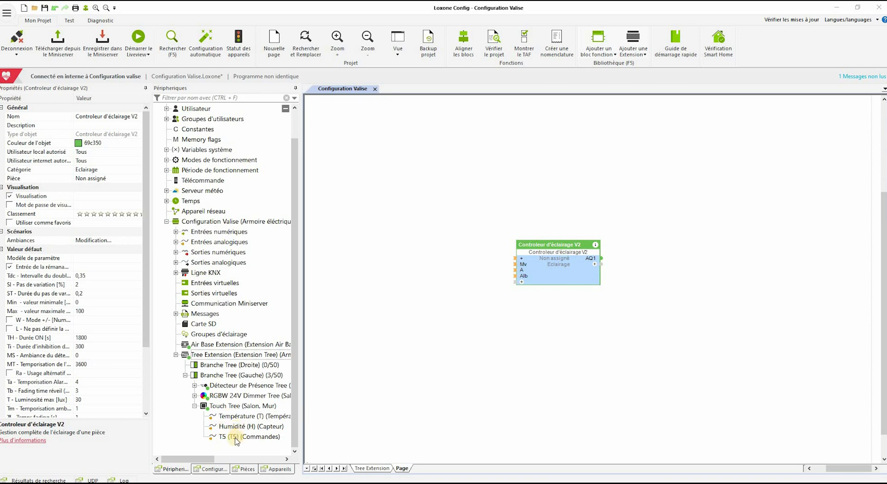
left_click_drag(236, 441, 456, 273)
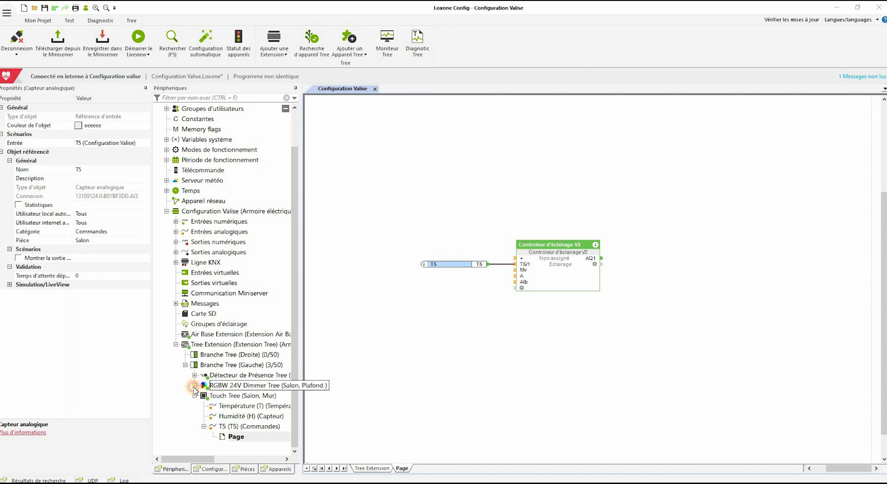
left_click(194, 385)
left_click_drag(240, 405, 575, 269)
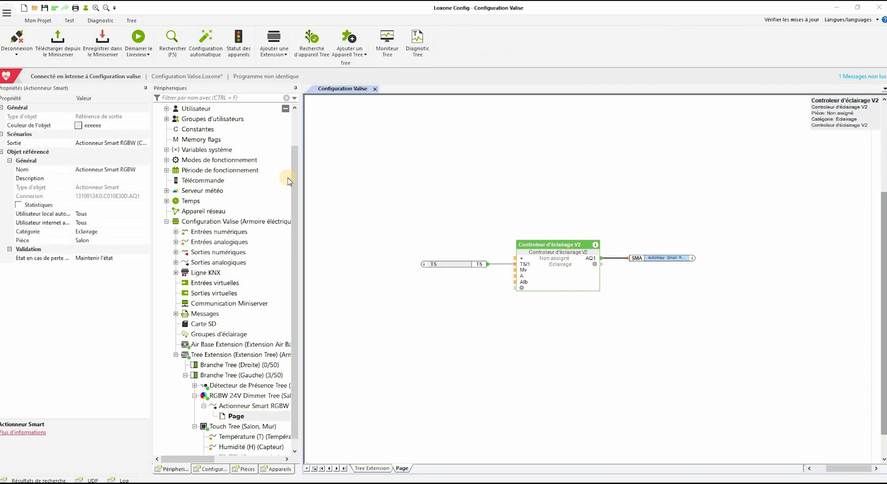
Save the program to the Miniserver and show the Miniserver's details page
left_click(103, 44)
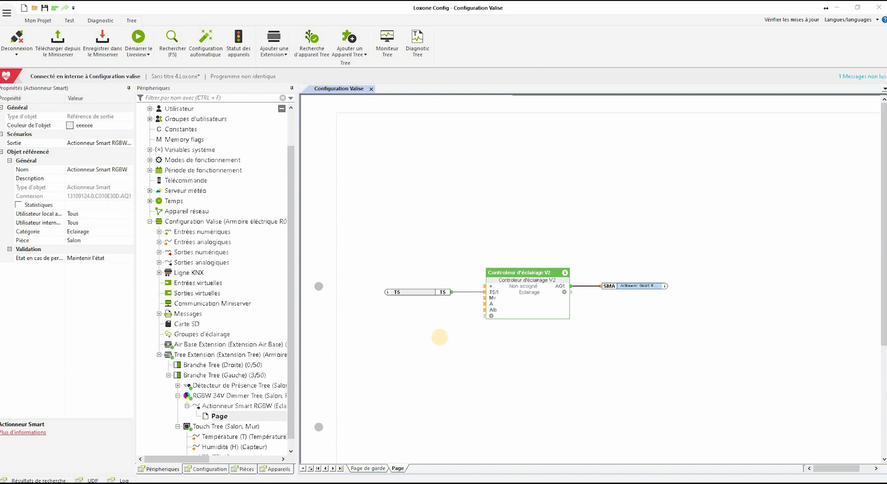
left_click(227, 227)
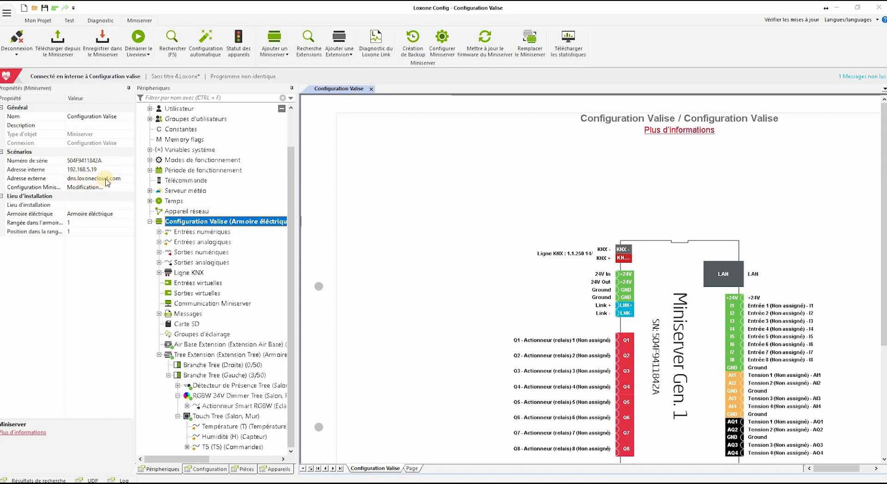
left_click(119, 25)
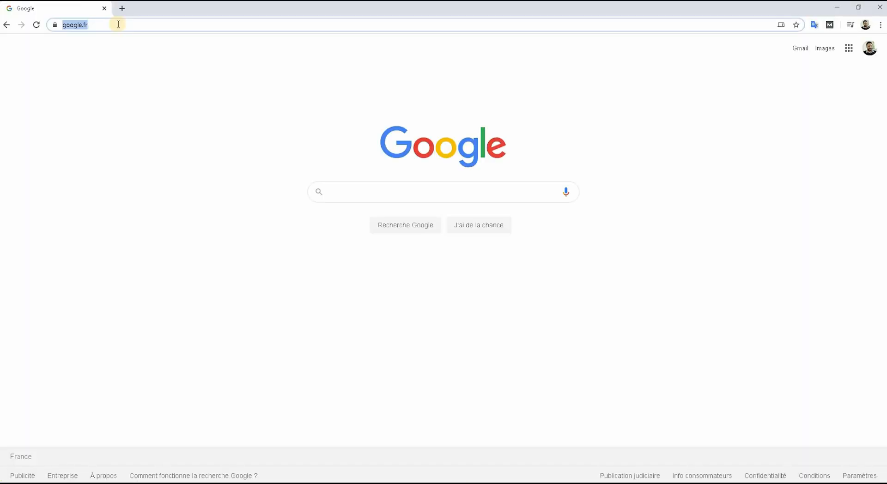
Sign in to the Miniserver web interface at 192.168.5.19
type("192.168.")
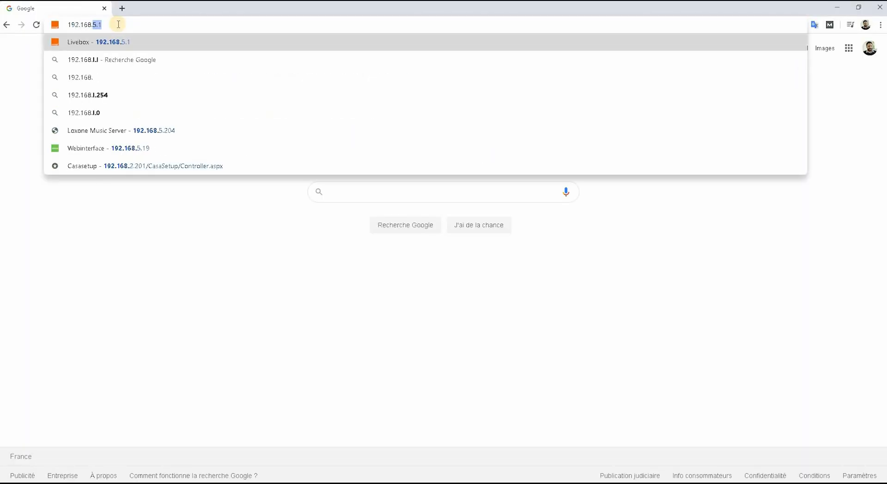
type("5.19")
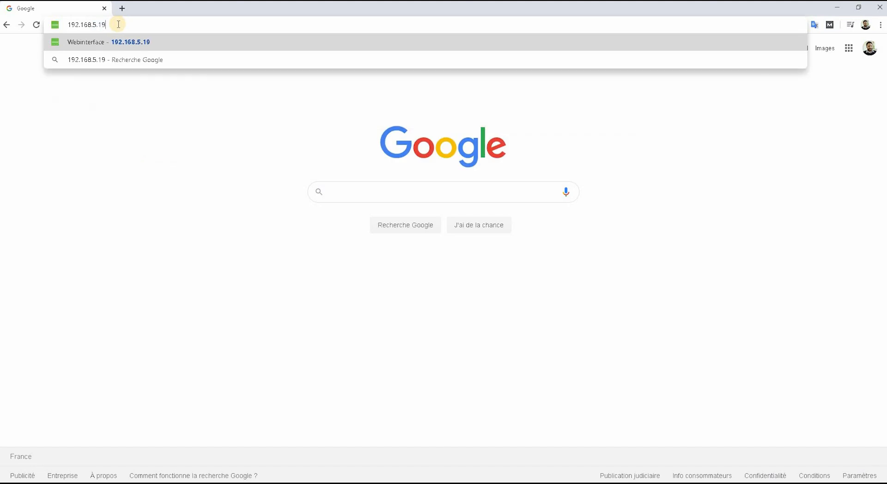
key("Return")
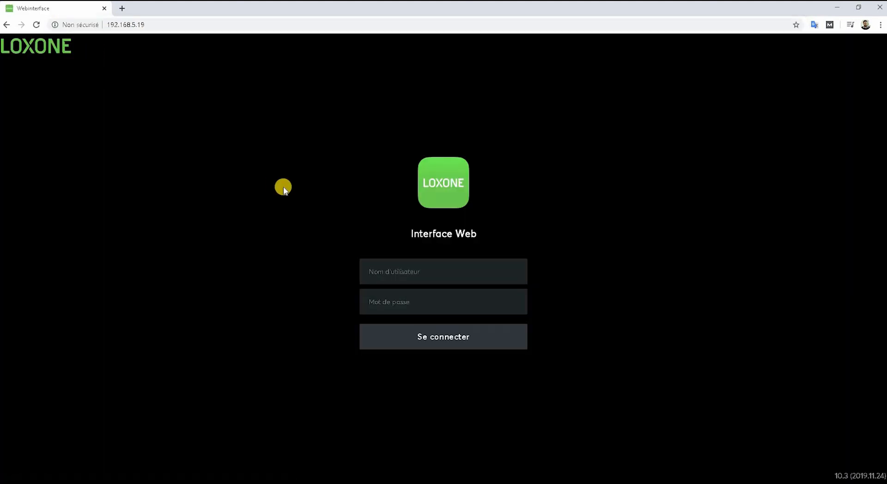
type("admin")
key("Return")
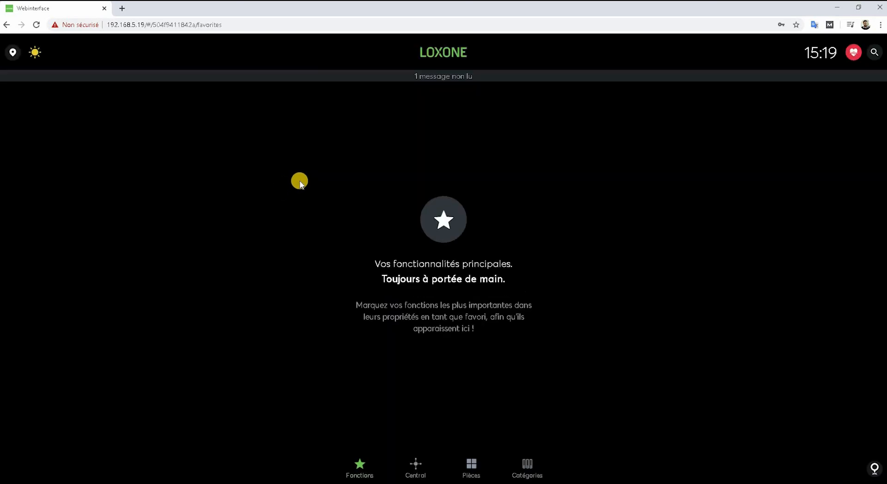
In Pièces > Salon, switch the lighting between Lumineux and Off twice
left_click(474, 465)
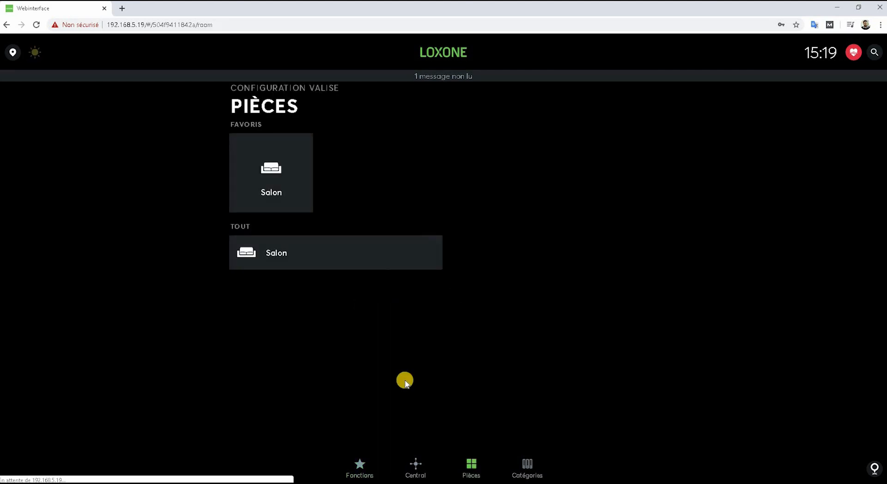
left_click(288, 193)
left_click(293, 159)
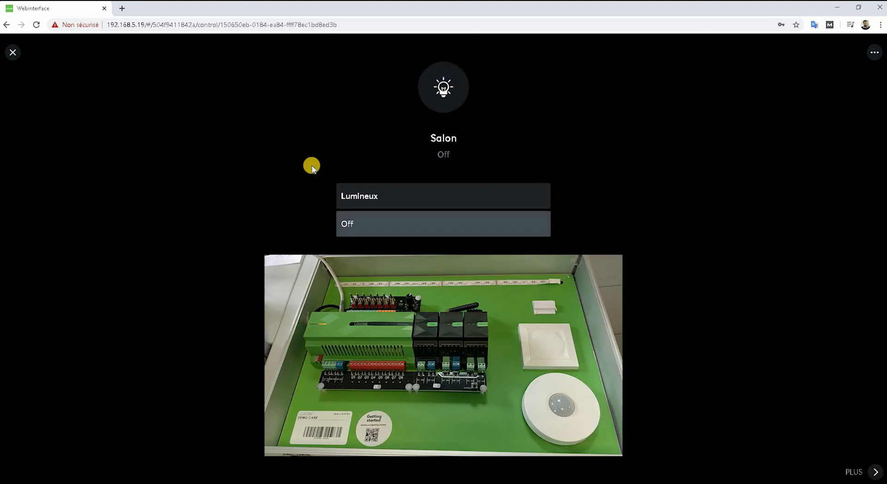
left_click(386, 194)
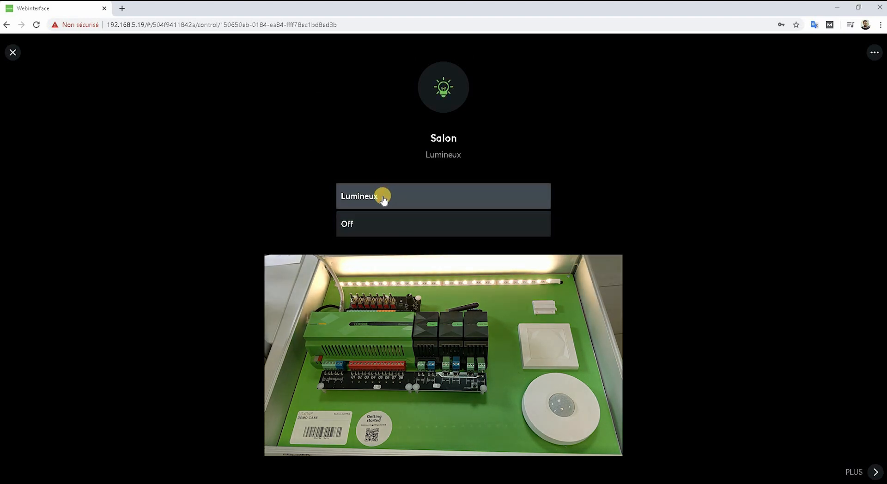
left_click(382, 223)
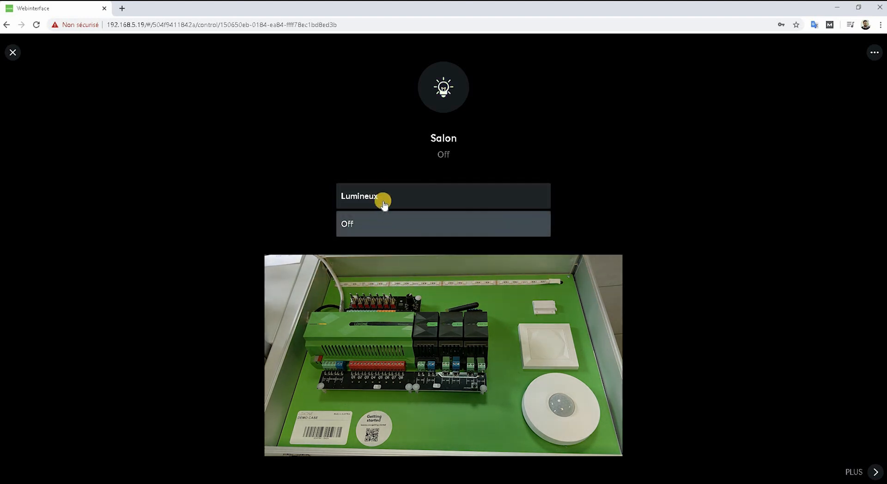
left_click(384, 203)
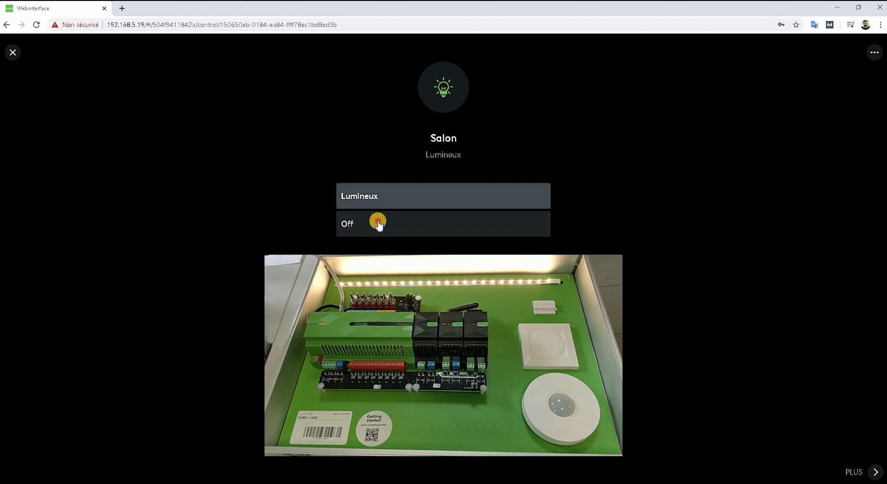
left_click(372, 225)
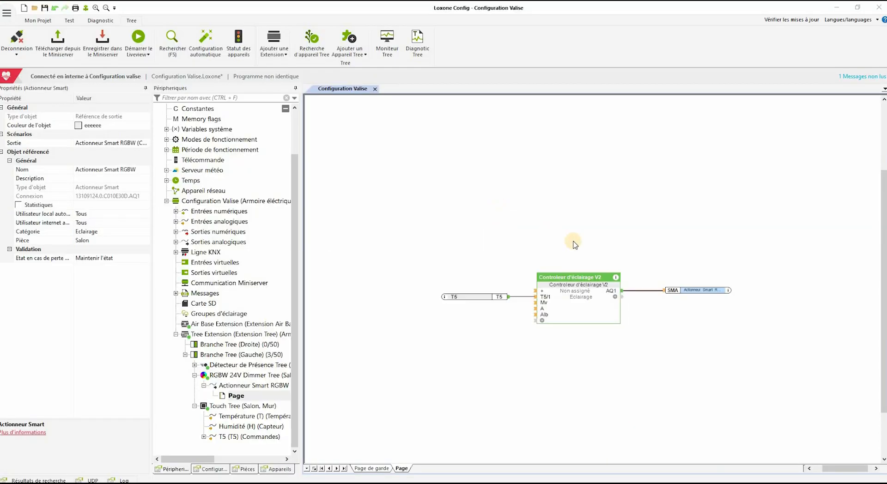
Move the SMA output block right and toggle Utiliser l'heure actuelle off and back on
left_click_drag(685, 294, 809, 293)
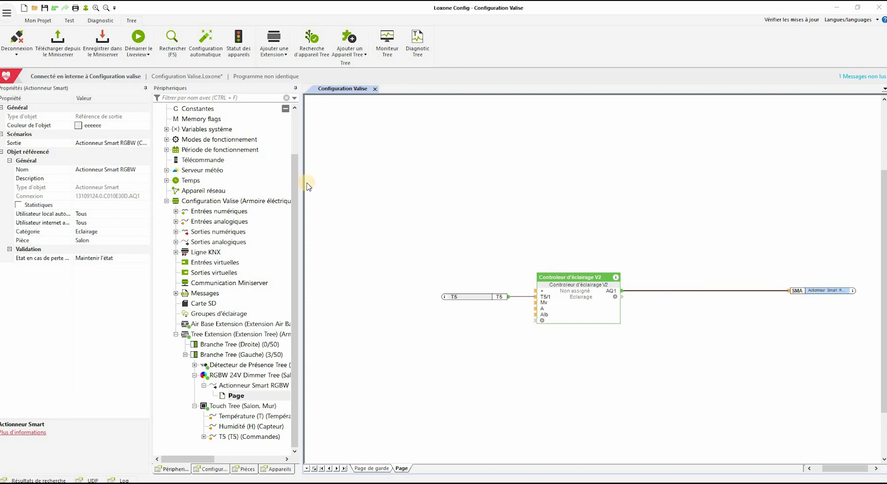
left_click(69, 20)
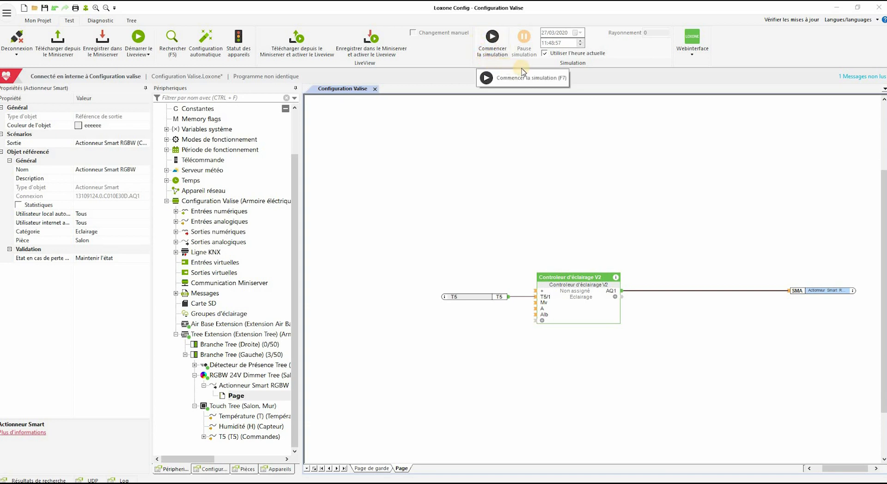
left_click(544, 54)
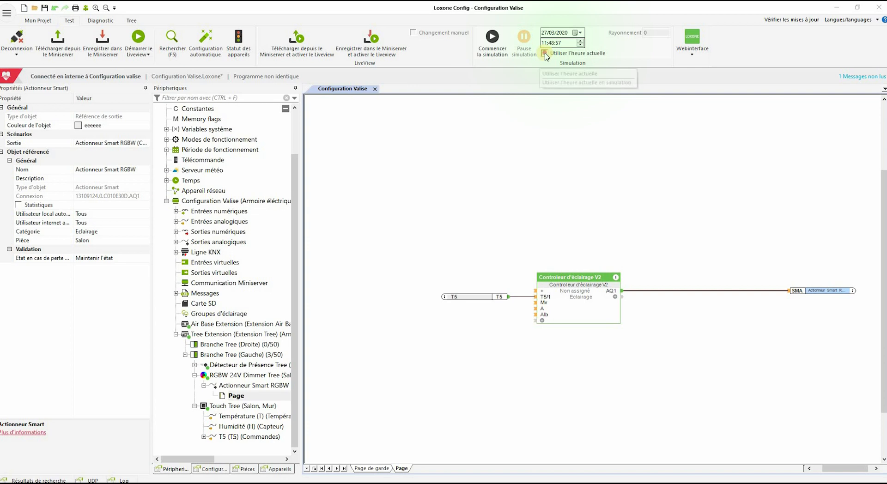
left_click(545, 53)
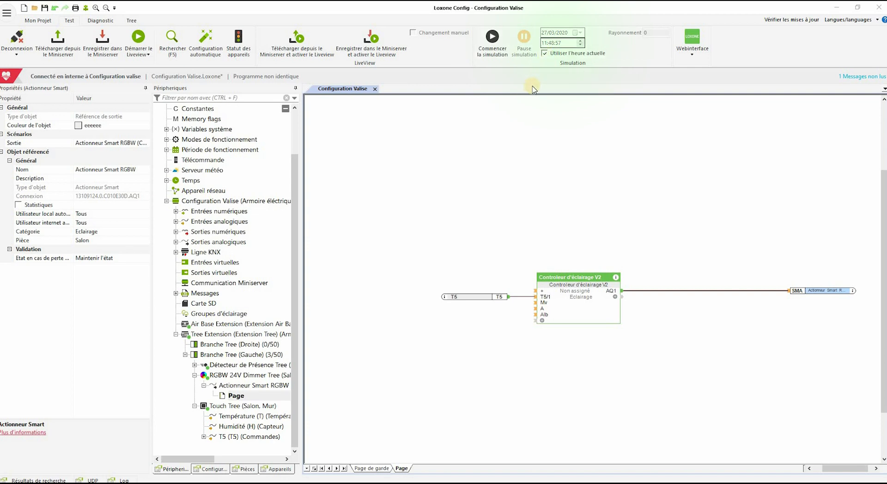
Start the simulation, operate the simulated T5 control, then stop the simulation
left_click(493, 42)
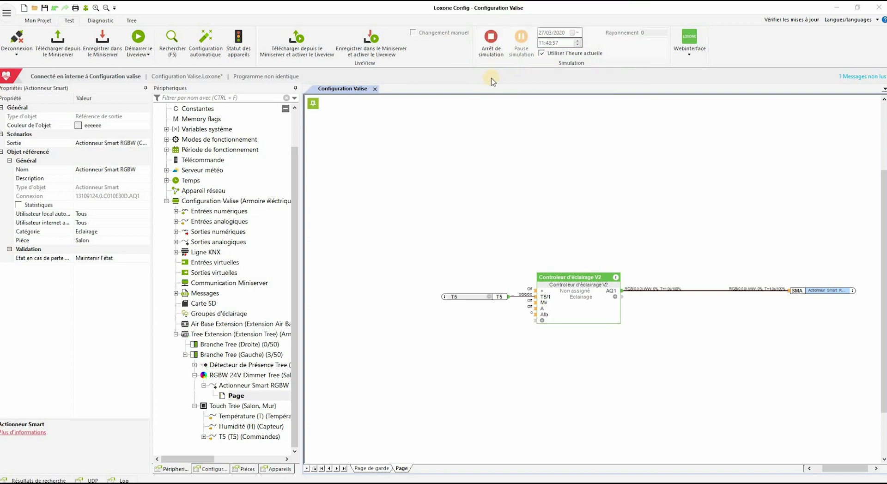
left_click(490, 300)
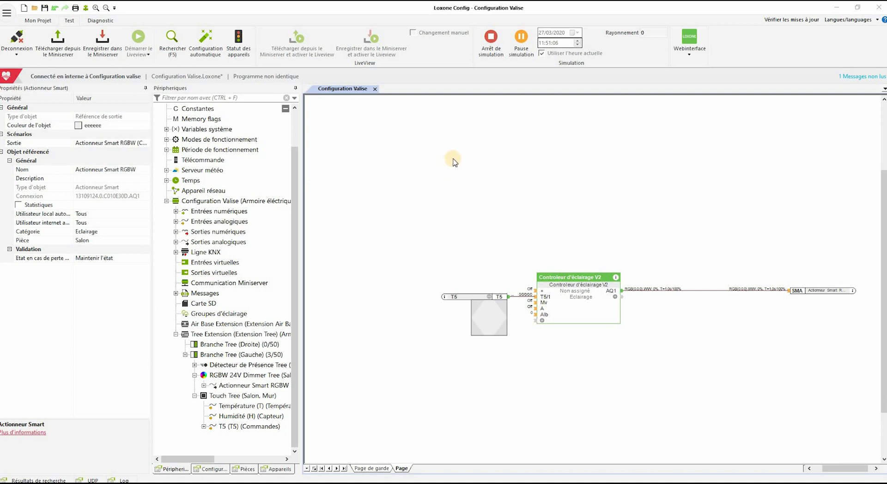
left_click(490, 47)
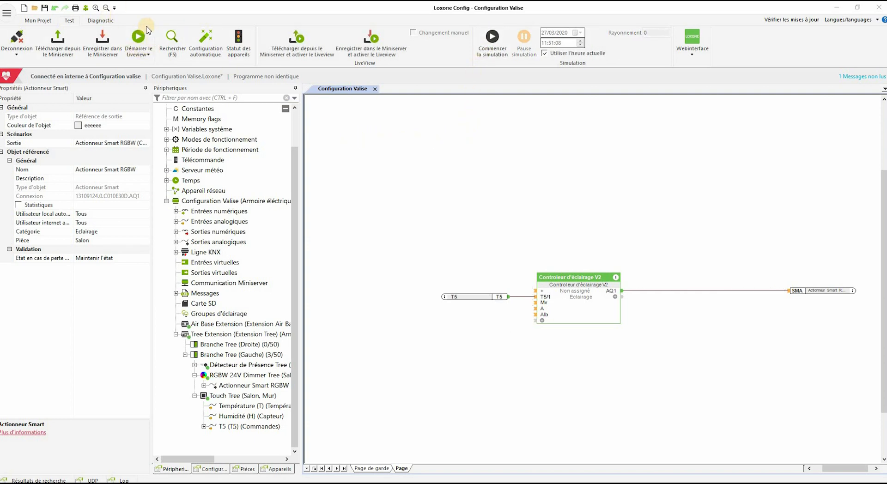
Start Démarrer le Liveview to see the Miniserver's live values on the diagram
left_click(138, 41)
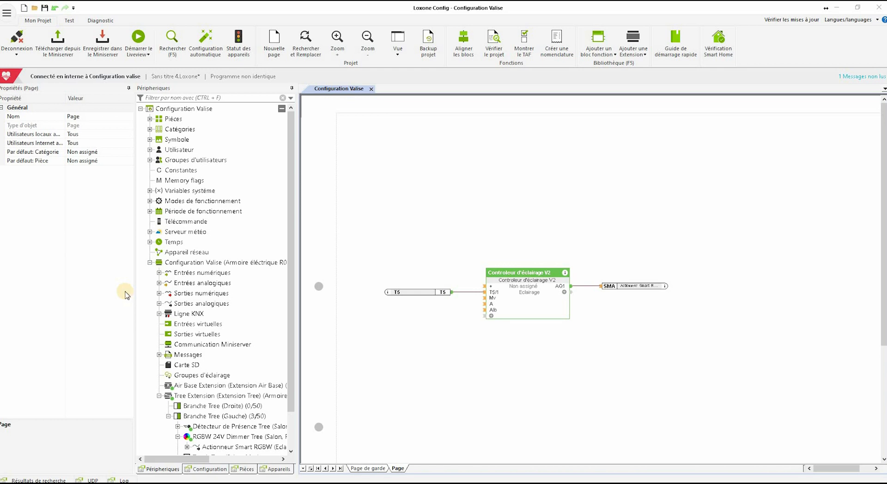
Rename analogue input Tension 1 to Température and assign it to the Salon room
left_click(159, 284)
left_click(203, 293)
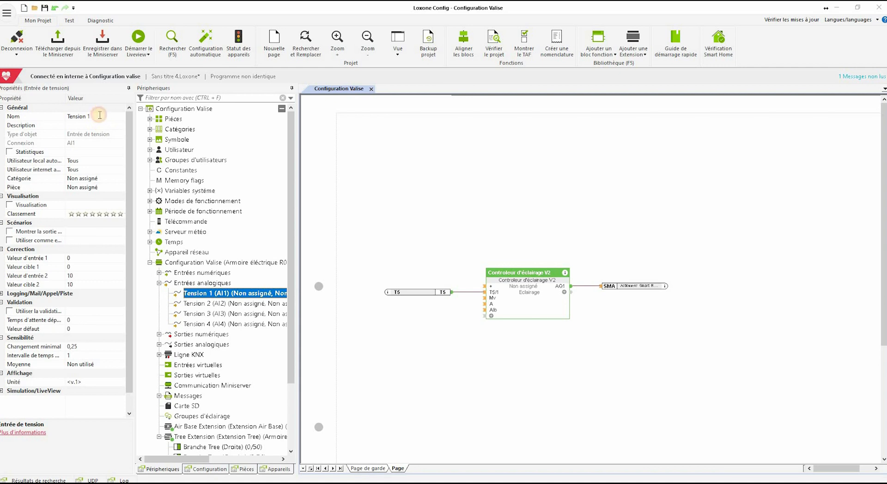
left_click(35, 118)
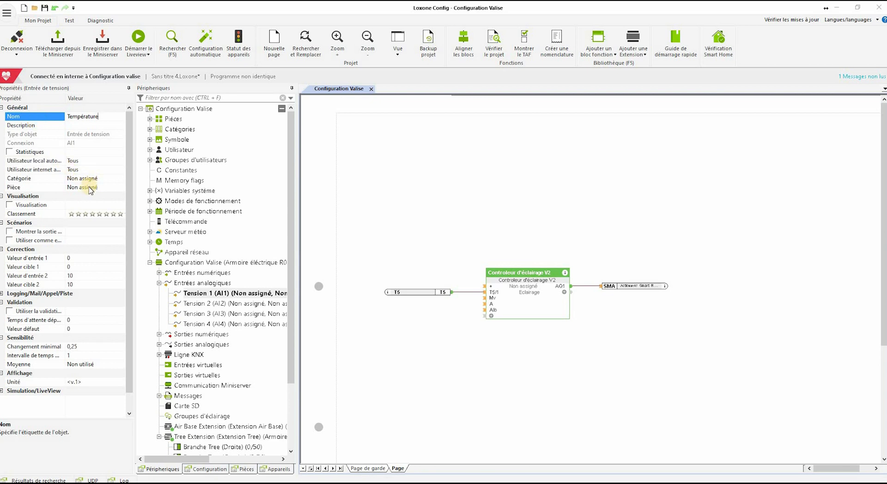
left_click(90, 187)
left_click(121, 188)
left_click(90, 222)
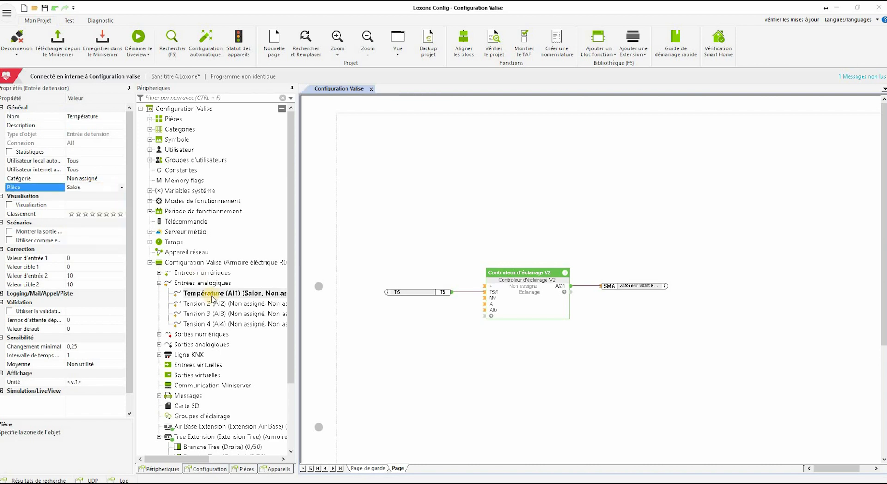
Set relay Q1 to name Montée, category Ombrage, room Salon
left_click(159, 335)
left_click(204, 344)
left_click(132, 181)
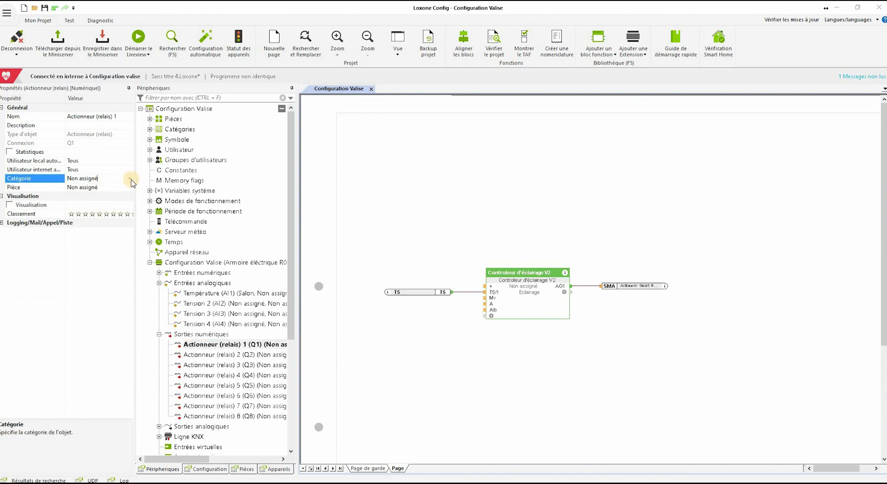
left_click(130, 179)
scroll(94, 257, "down", 3)
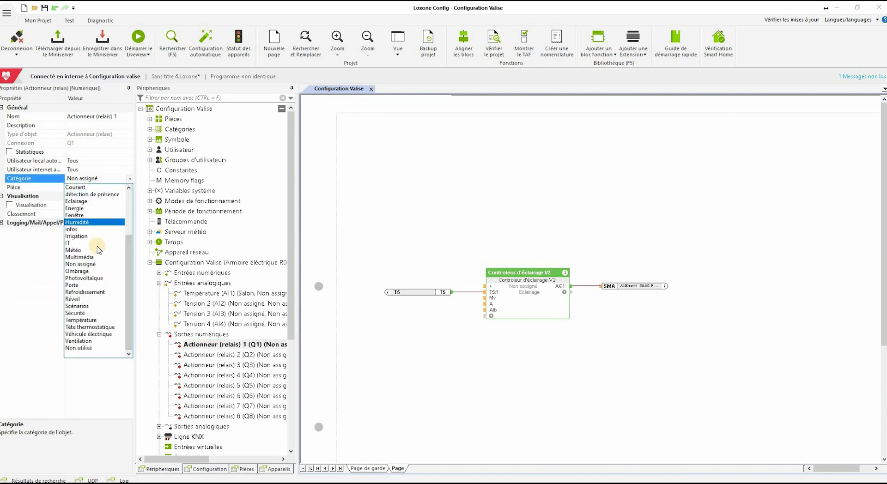
left_click(87, 271)
left_click(109, 187)
left_click(130, 187)
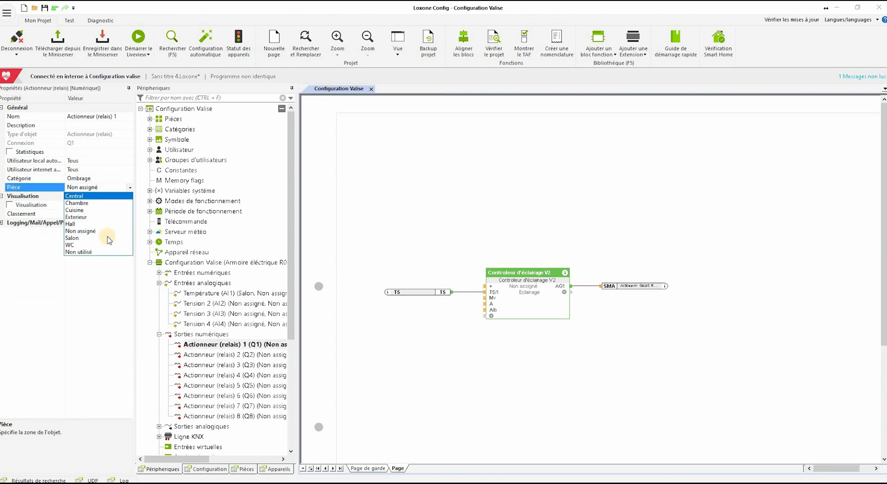
left_click(40, 120)
left_click(44, 123)
type("Mon")
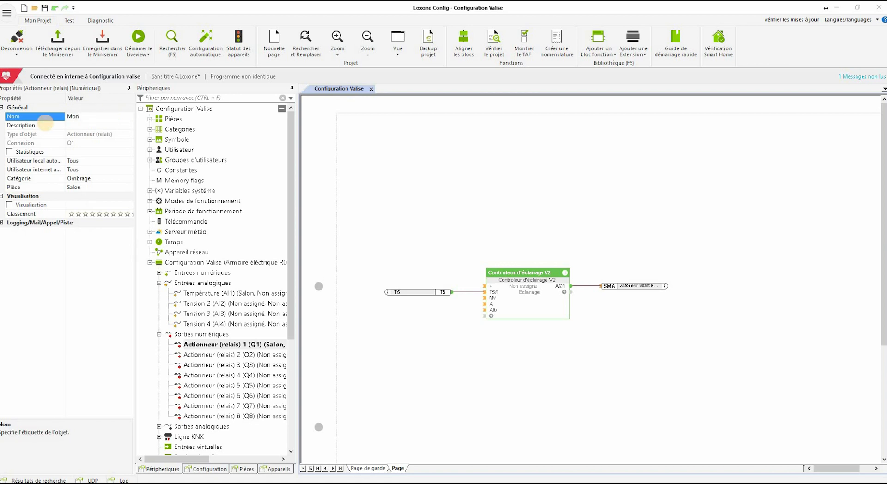
type("tée")
key("Return")
Set relay Q2 to name Descente, category Ombrage, room Salon
left_click(208, 355)
left_click(30, 116)
type("Descente")
left_click(107, 178)
left_click(107, 178)
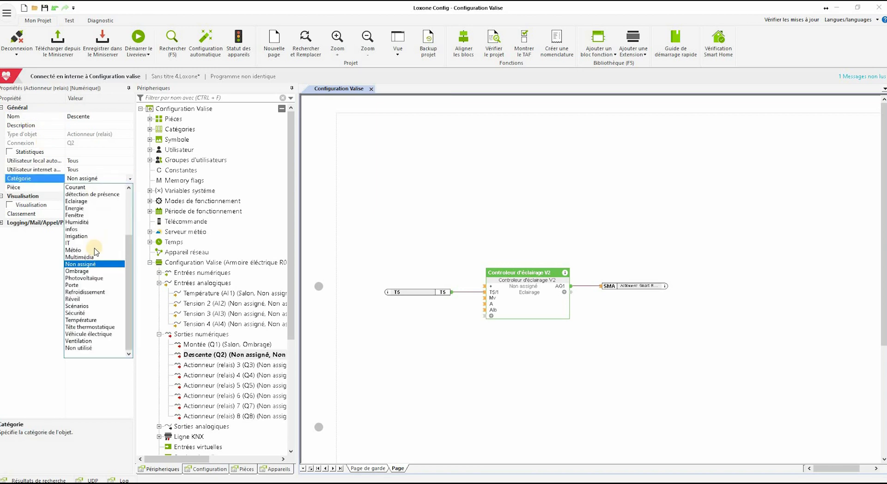
left_click(79, 272)
left_click(125, 188)
left_click(115, 234)
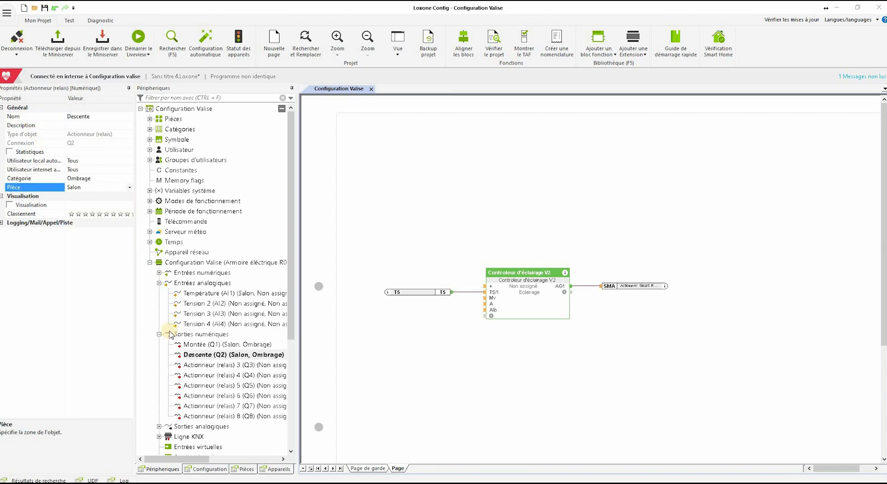
Set relay Q3 to name Demande chaudière, category Chauffage, room Central
left_click(208, 365)
left_click(37, 118)
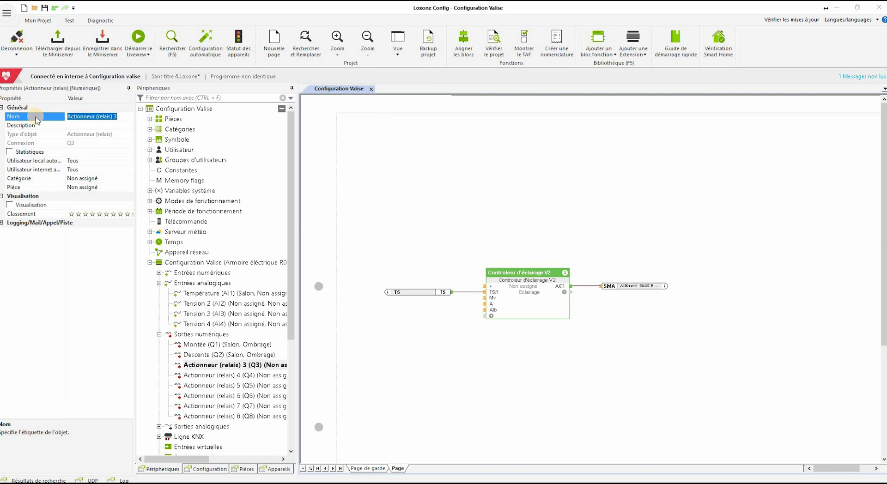
type("Demande chaudière")
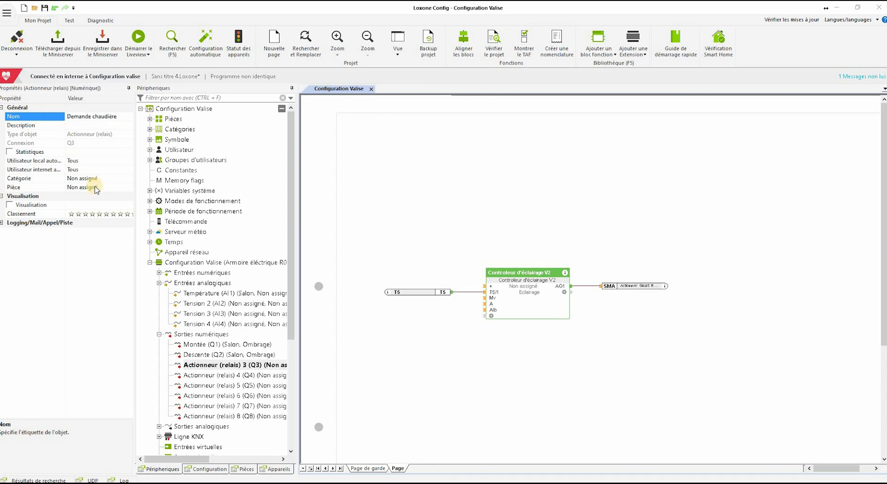
left_click(95, 178)
left_click(128, 180)
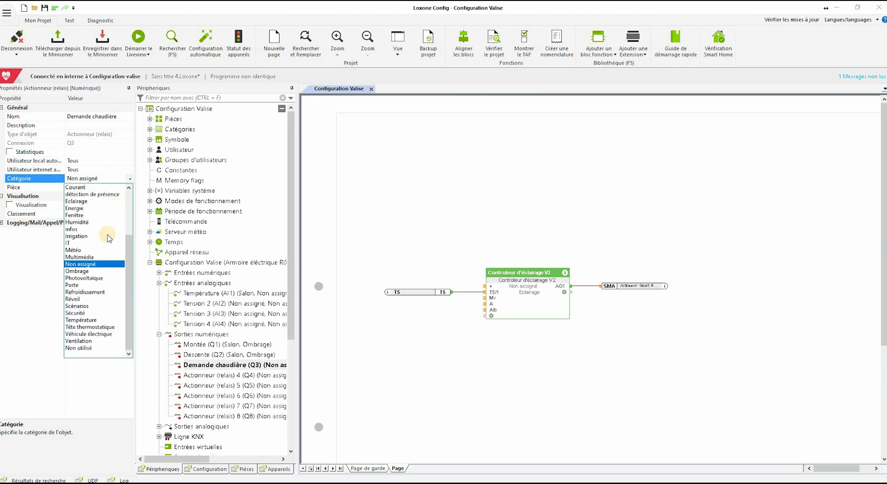
scroll(95, 220, "up", 3)
left_click(94, 222)
left_click(119, 187)
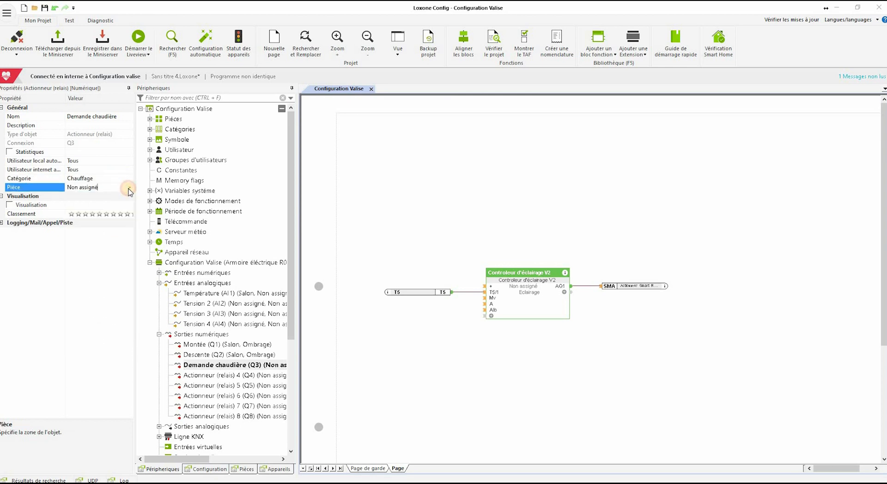
left_click(128, 187)
left_click(106, 197)
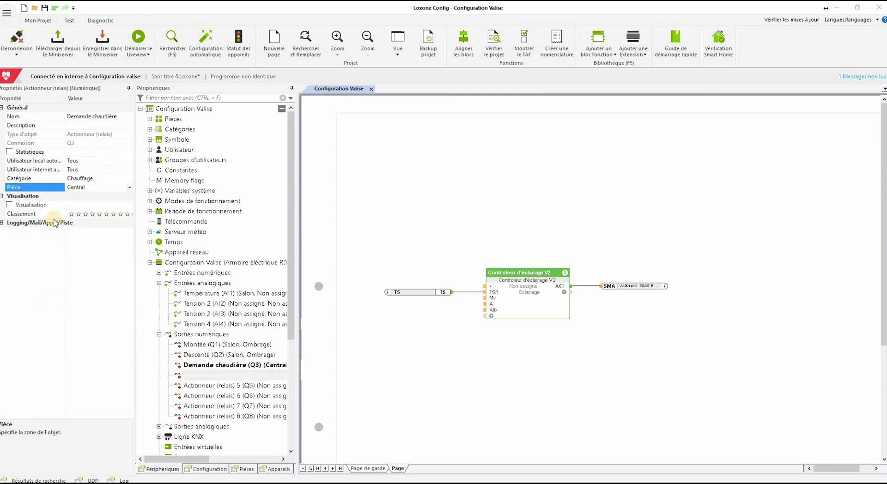
Set relay Q4 to name Vanne, category Chauffage, room Salon
left_click(190, 377)
left_click(122, 116)
type("Vanne")
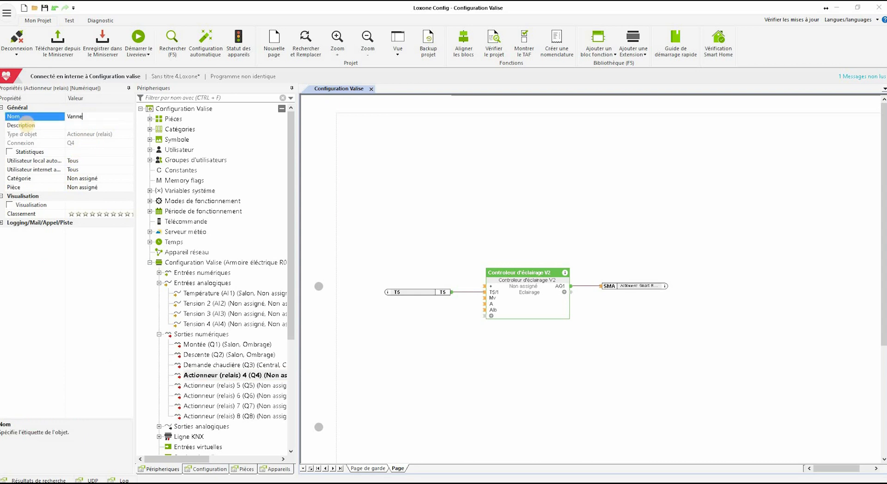
left_click(130, 179)
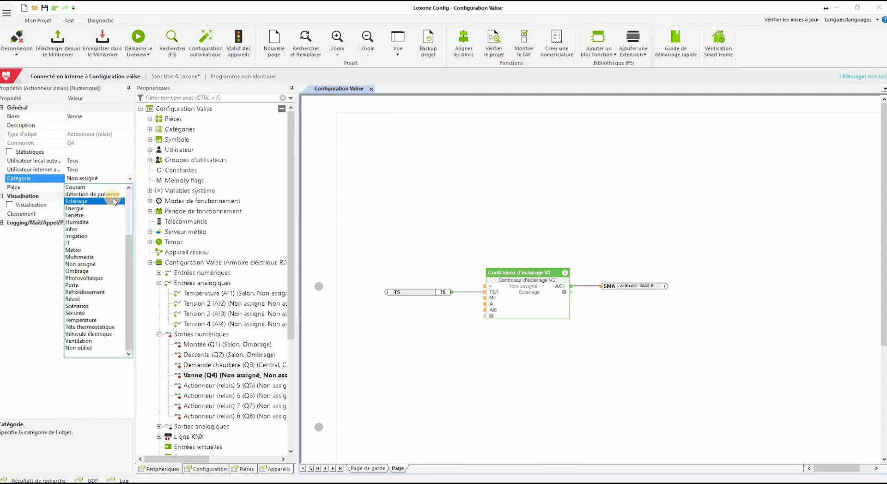
scroll(111, 207, "up", 3)
left_click(105, 222)
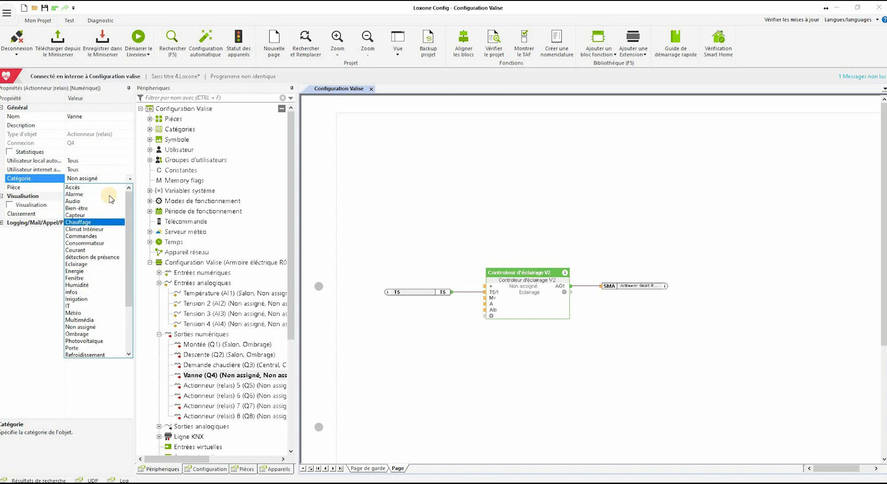
left_click(130, 187)
left_click(95, 238)
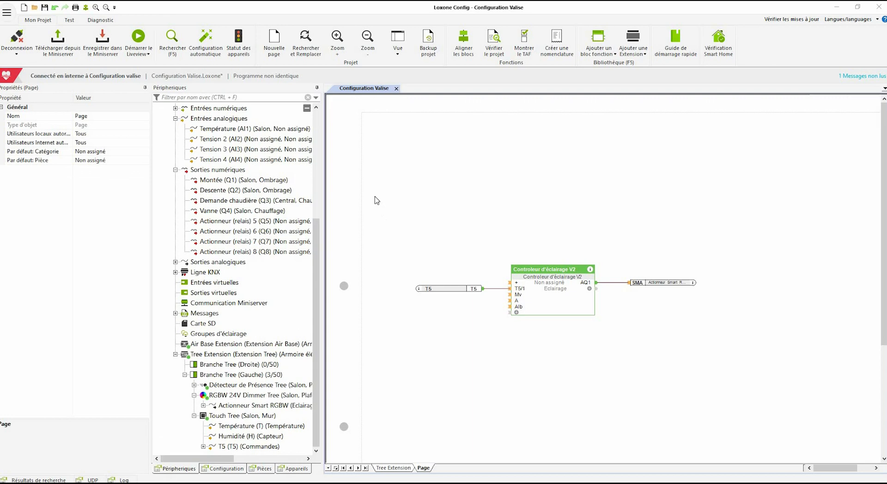
Delete the T5 input, lighting controller and SMA output, then start Autoconfig past its introduction and legal note
left_click_drag(375, 200, 729, 395)
key("Delete")
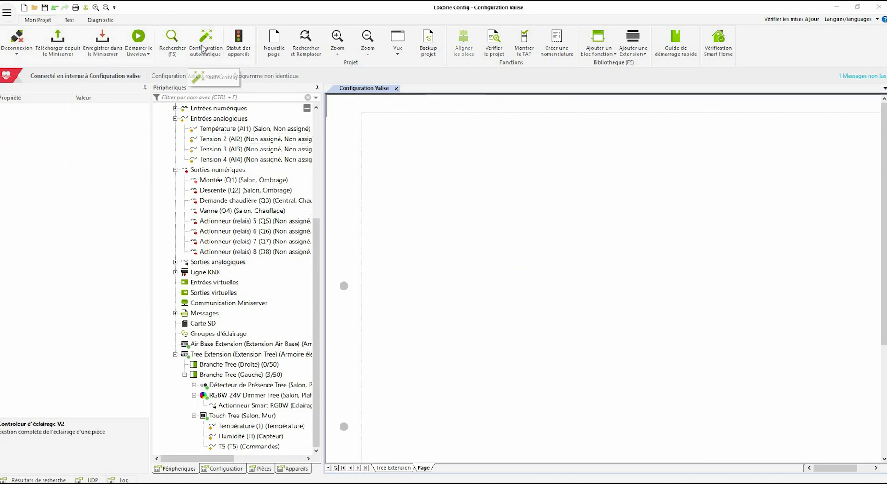
left_click(204, 46)
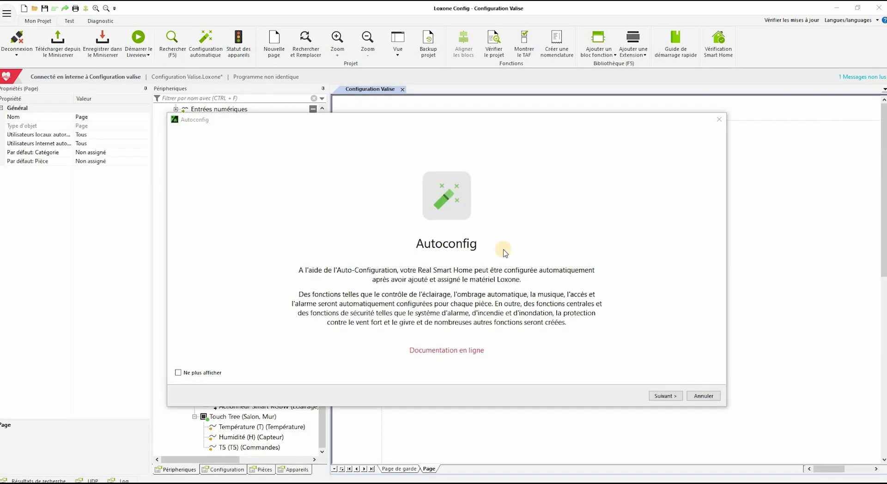
left_click(655, 397)
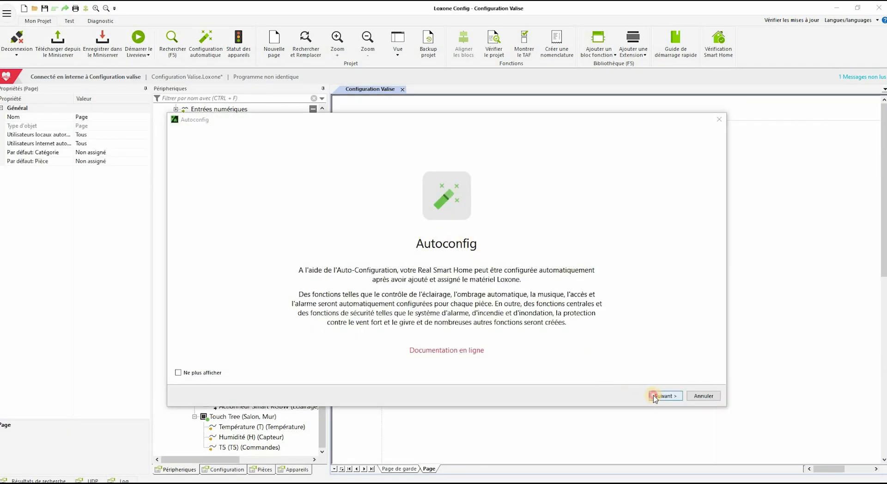
left_click(655, 396)
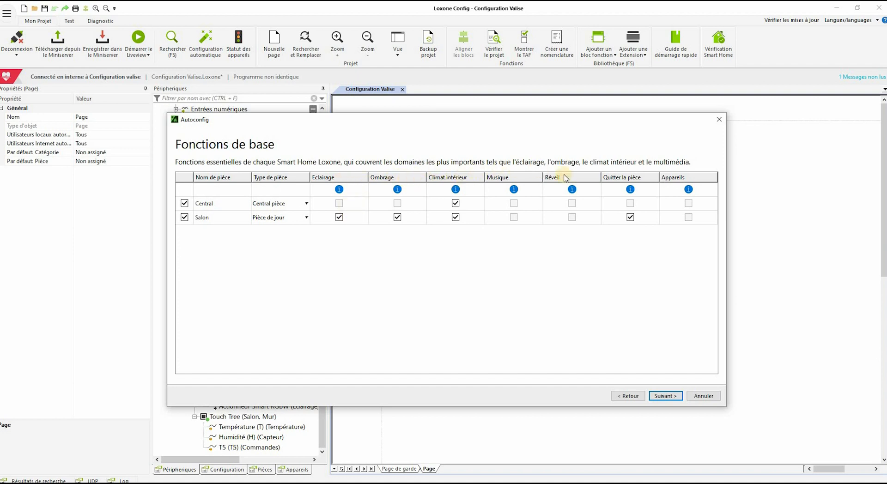
Accept the Fonctions de base, check Panique among the comfort functions, and run Configurer
left_click(667, 396)
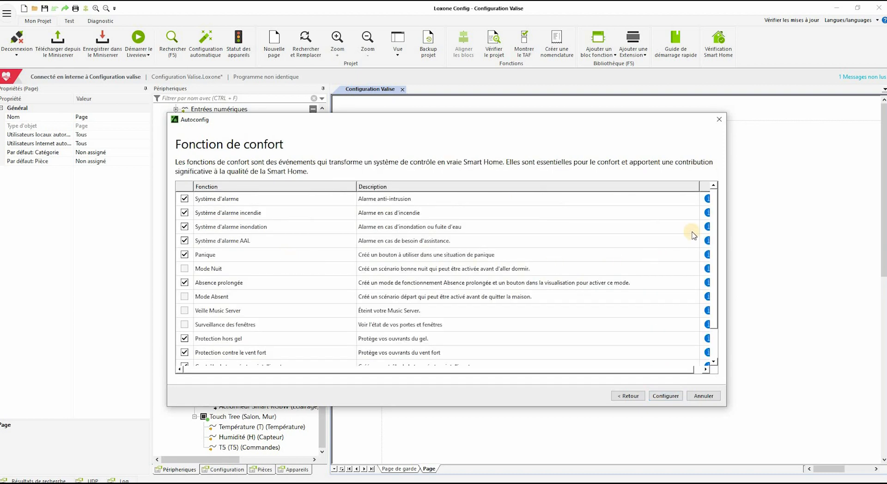
left_click_drag(715, 232, 699, 188)
left_click(270, 255)
left_click(388, 256)
left_click(666, 396)
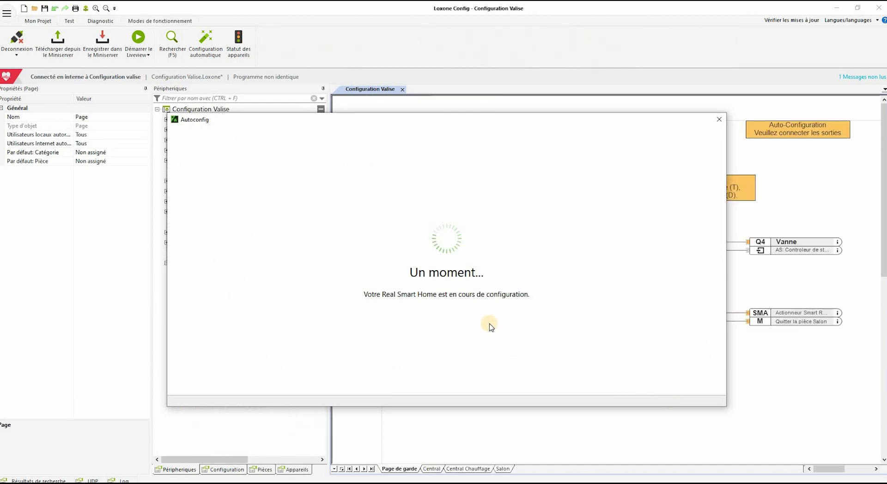
Close the finished Autoconfig and trace T5 to the Salon blinds and lighting controllers
left_click(694, 398)
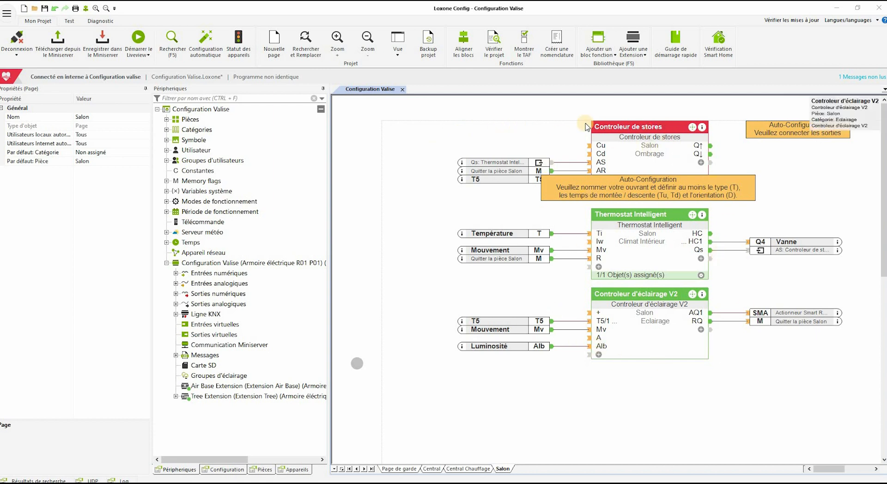
left_click(489, 181)
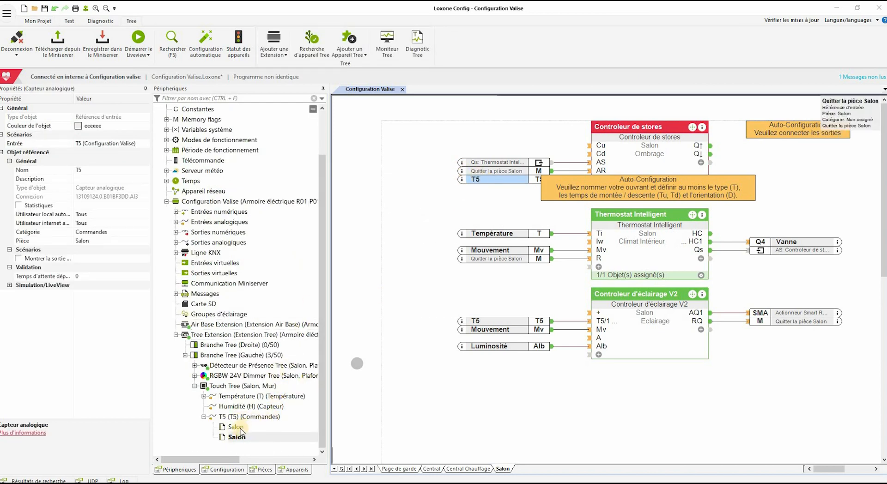
left_click(237, 428)
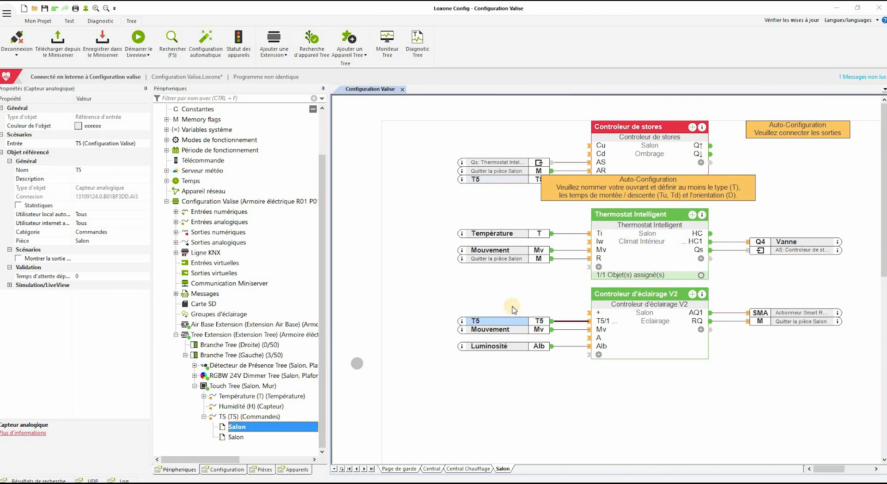
left_click(501, 330)
left_click(226, 408)
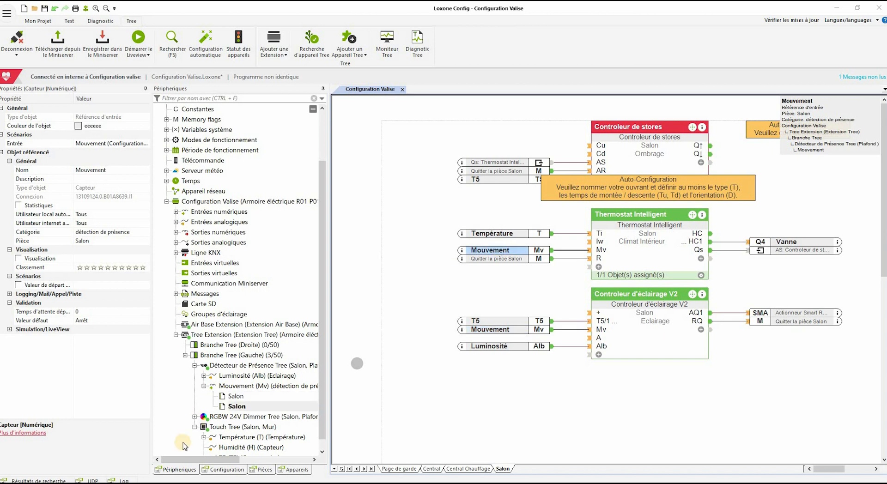
left_click(235, 408)
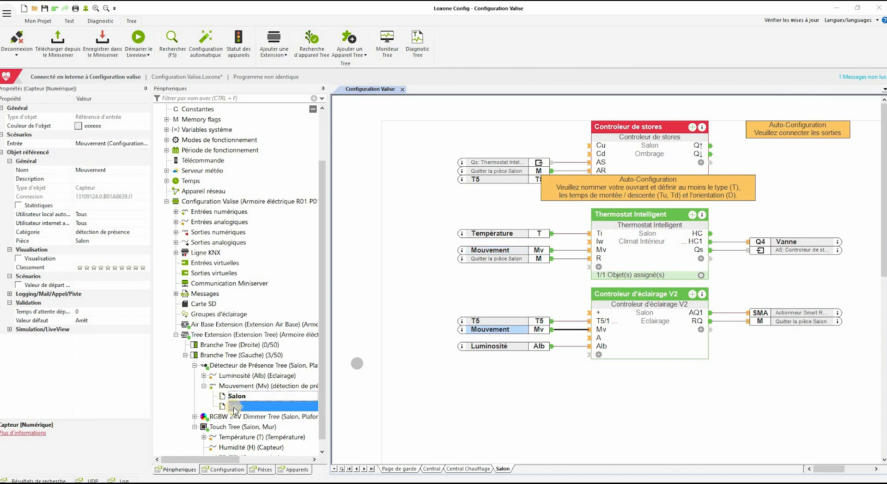
left_click(204, 376)
left_click(234, 386)
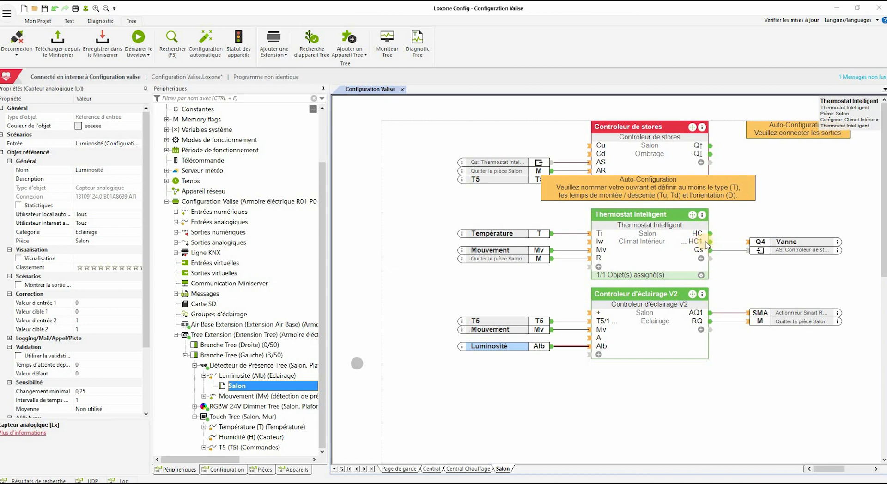
left_click(800, 245)
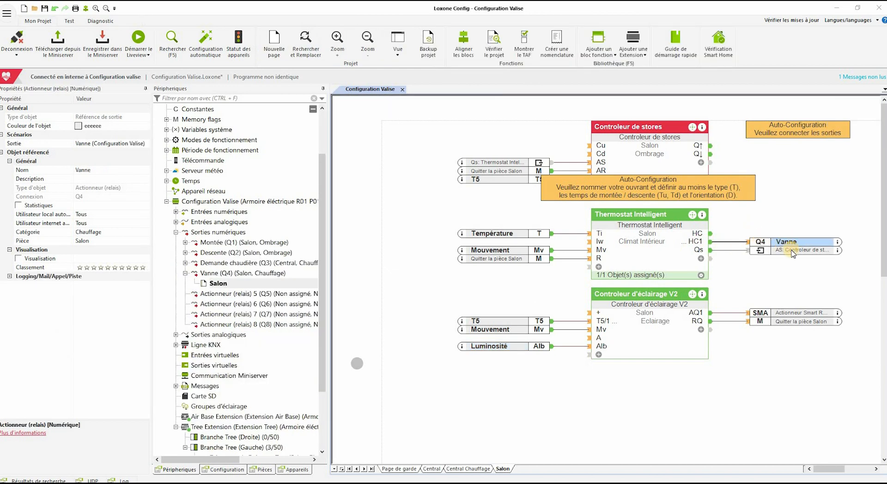
left_click(793, 252)
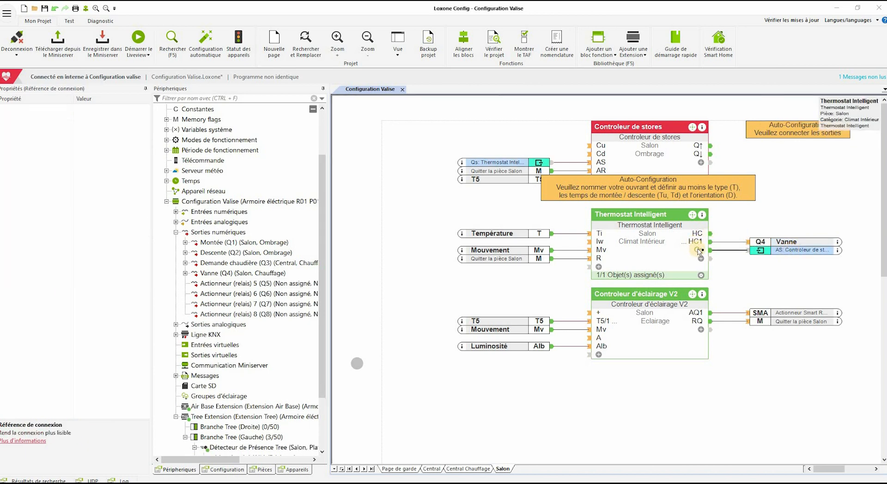
mouse_move(700, 252)
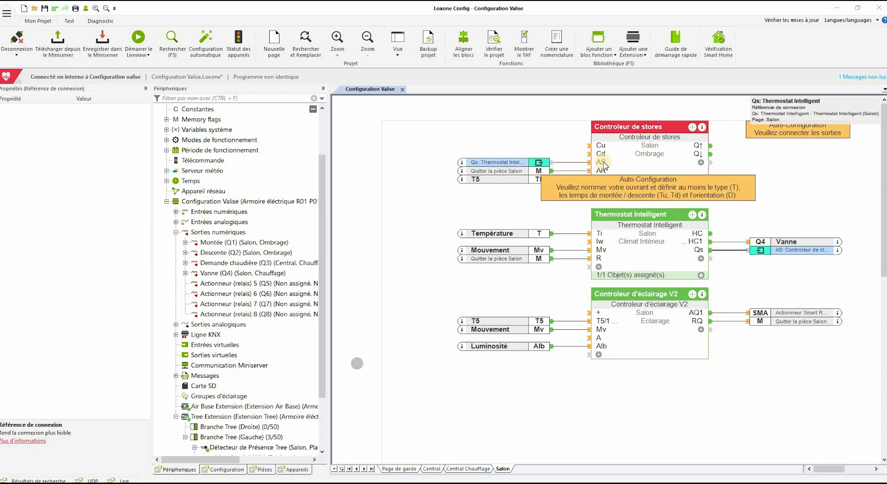
mouse_move(604, 165)
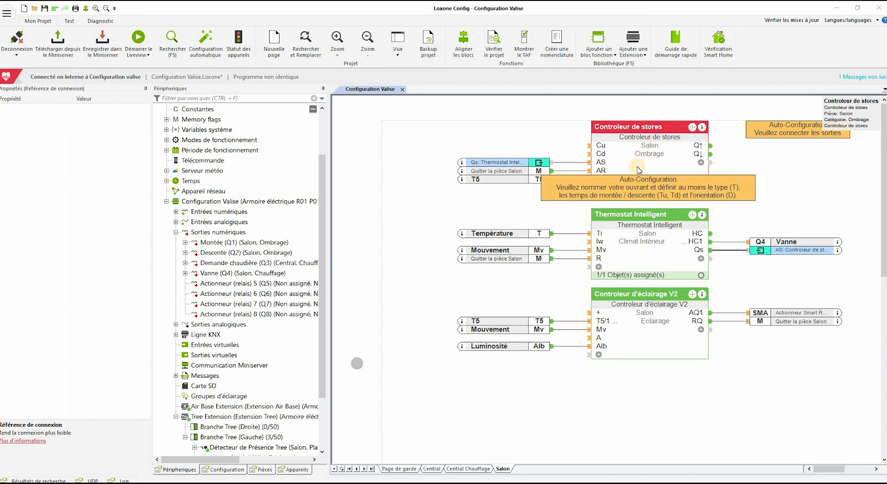
left_click(383, 279)
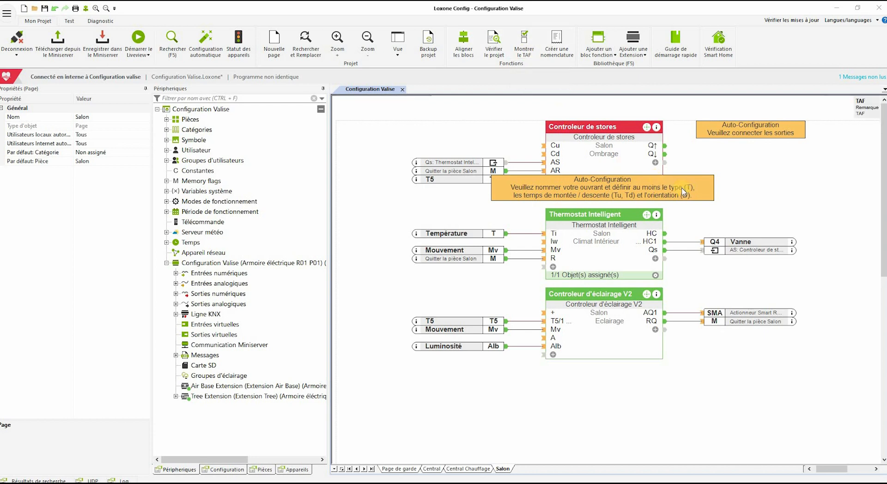
Wire Montée (Q1) to Q↑ and Descente (Q2) to Q↓ of Controleur de stores, deleting the reminder note
left_click(801, 128)
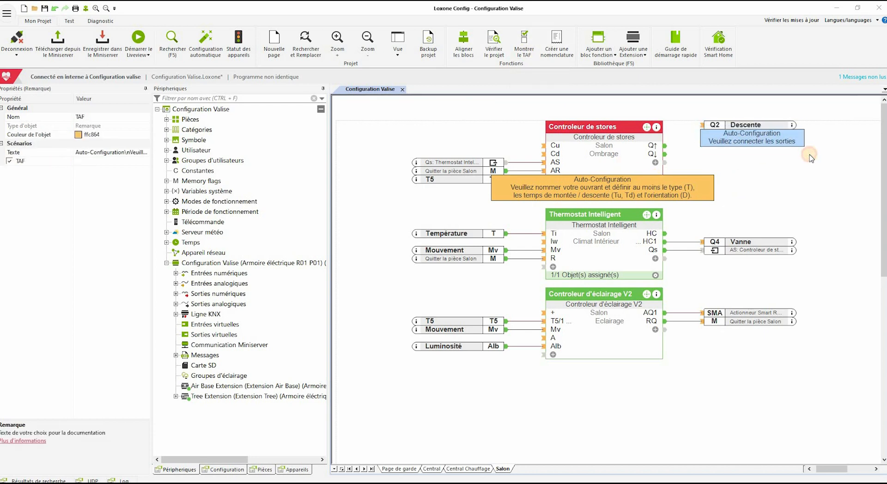
left_click_drag(704, 137, 670, 156)
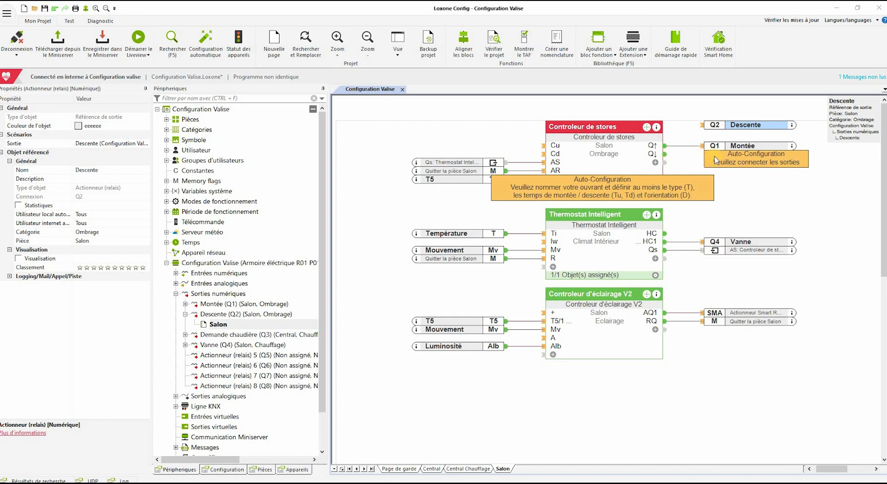
left_click(808, 166)
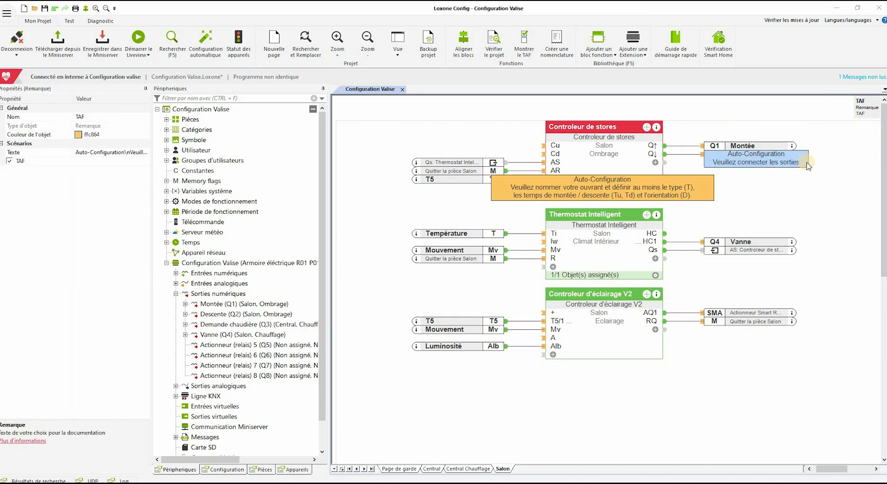
key("Delete")
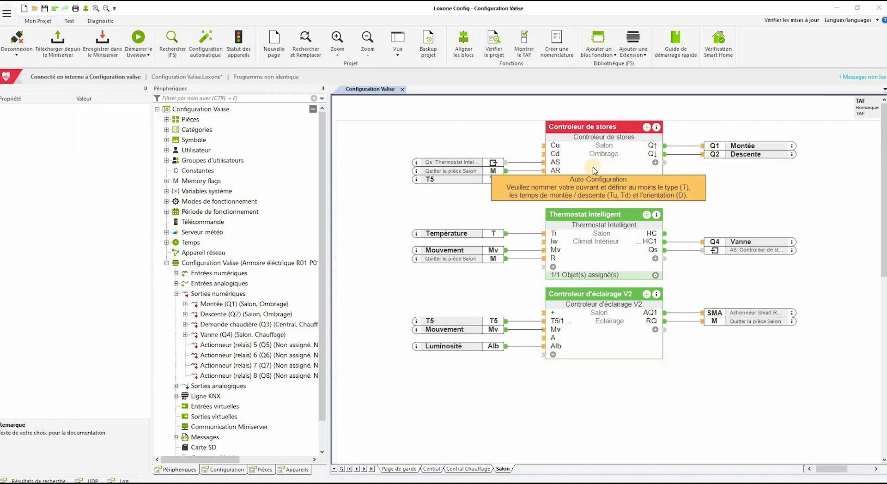
left_click(634, 156)
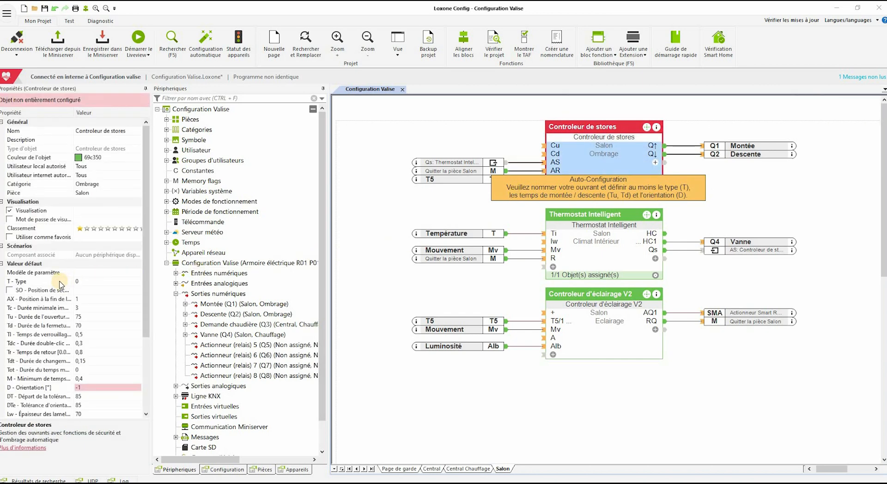
Set Controleur de stores T - Type to 1 and D - Orientation to 0 (north)
left_click(39, 282)
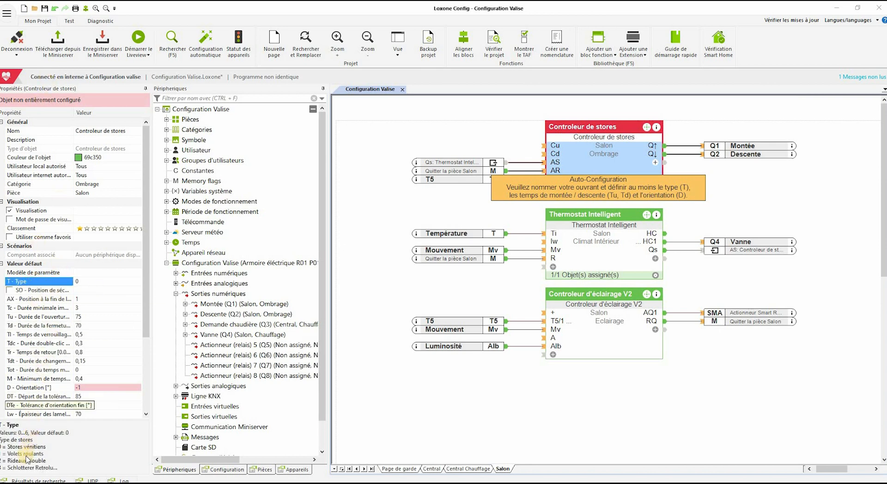
left_click(81, 282)
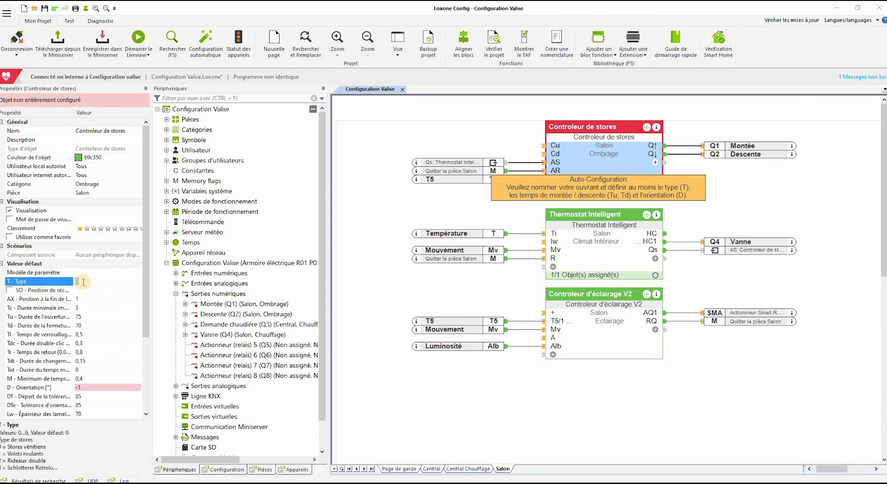
left_click(39, 388)
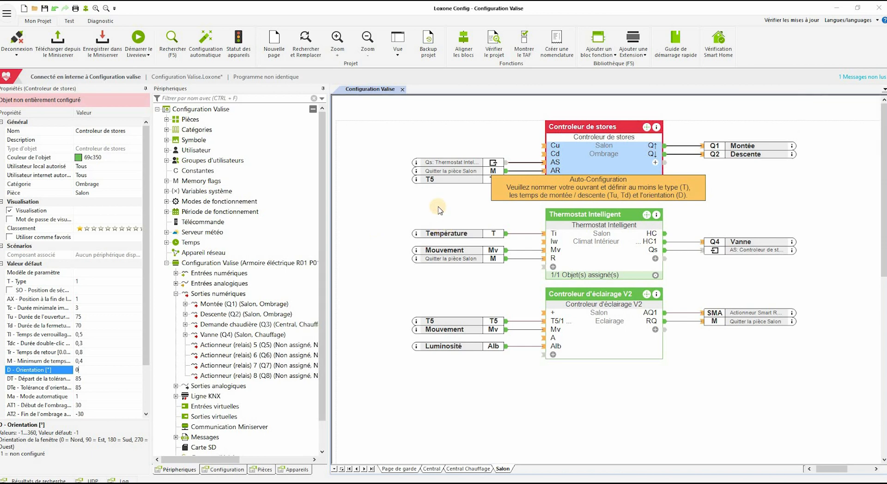
left_click(570, 121)
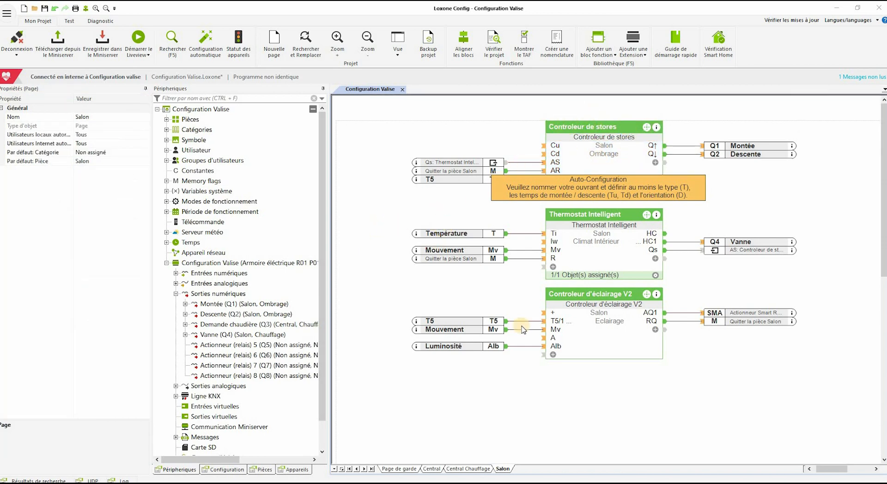
On the Central page, move the panic note aside and delete Clic long's 'non affecté' input
left_click(431, 469)
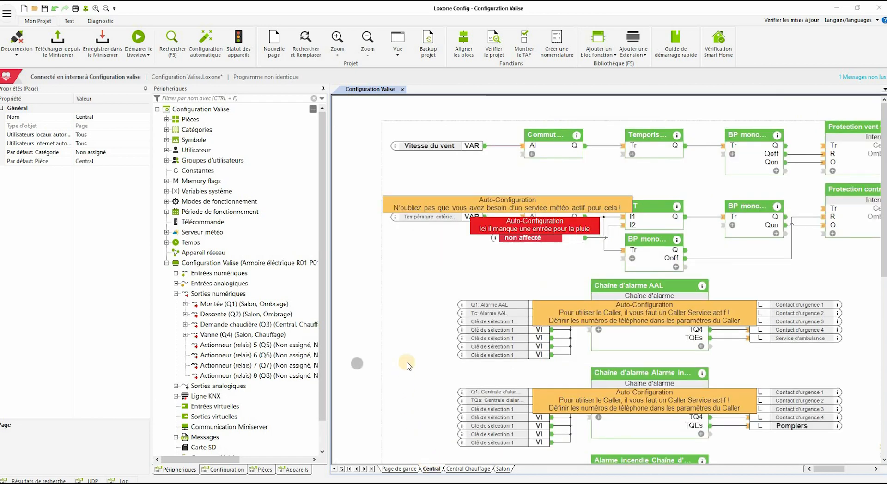
left_click(371, 41)
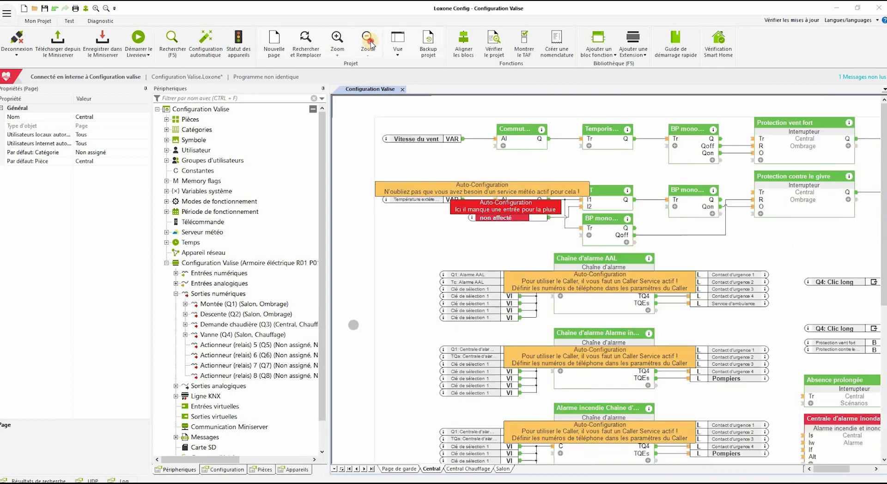
left_click(368, 43)
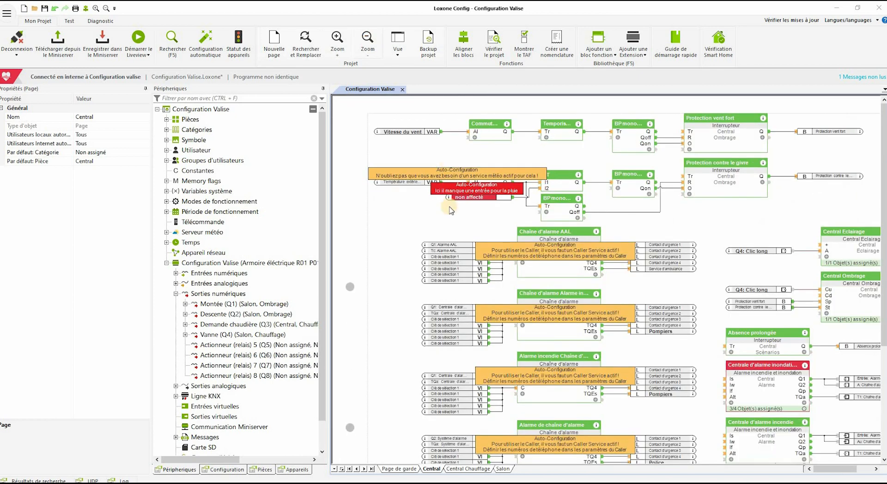
scroll(413, 244, "down", 6)
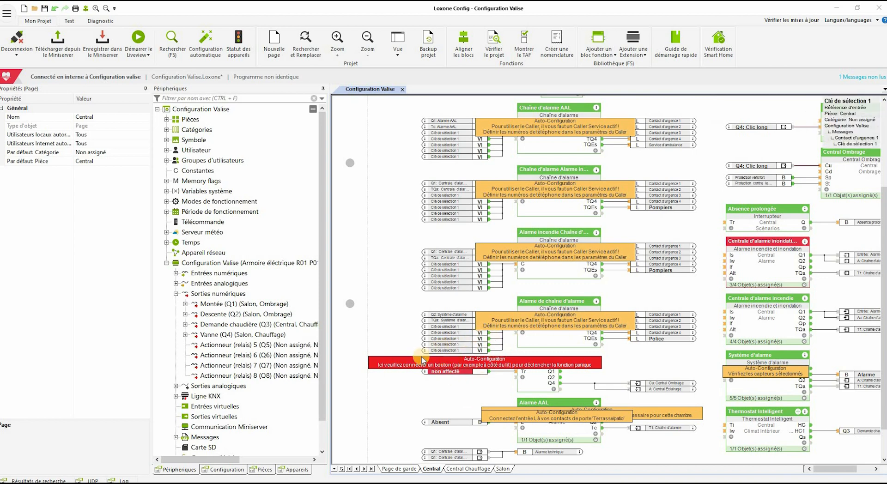
left_click_drag(395, 365, 392, 350)
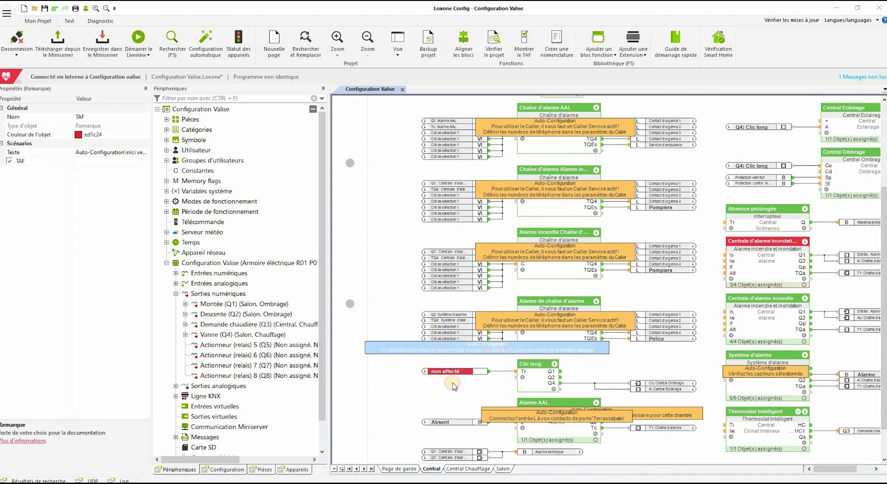
left_click(475, 374)
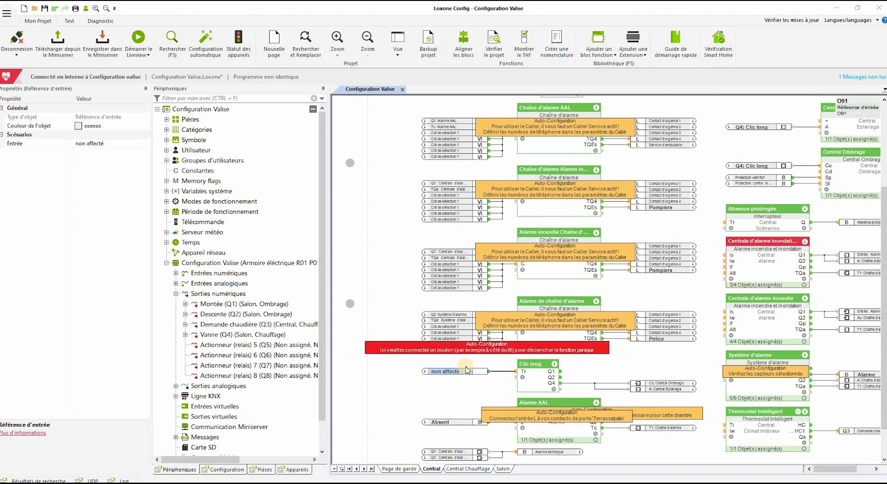
key("Delete")
Expand Tree Extension > Branche Tree (Gauche) > Touch Tree to reveal T5
scroll(317, 347, "down", 1)
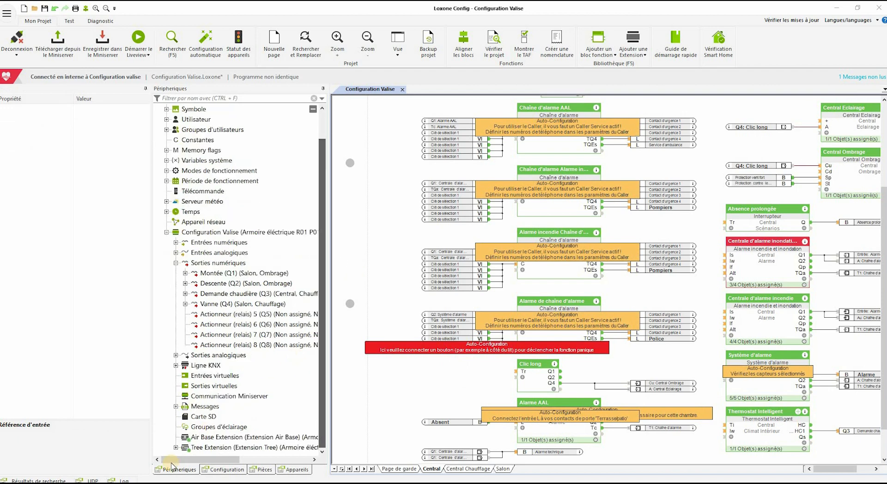
left_click(175, 448)
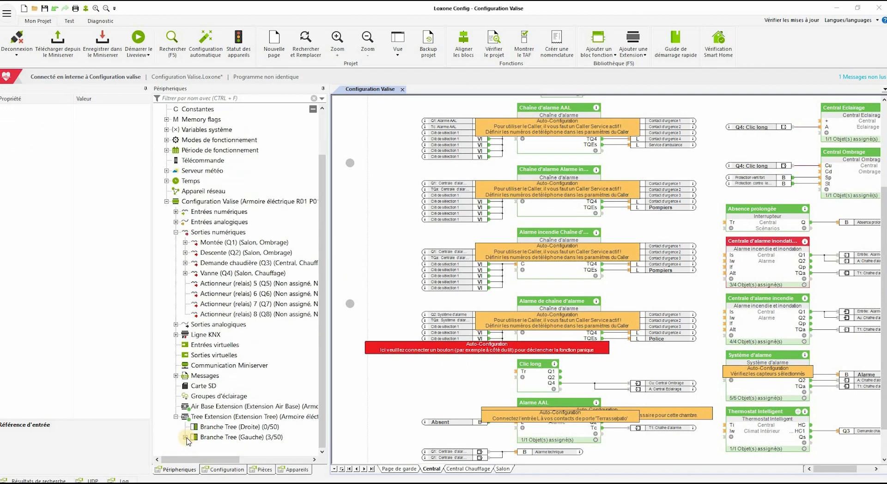
left_click(186, 438)
left_click(195, 437)
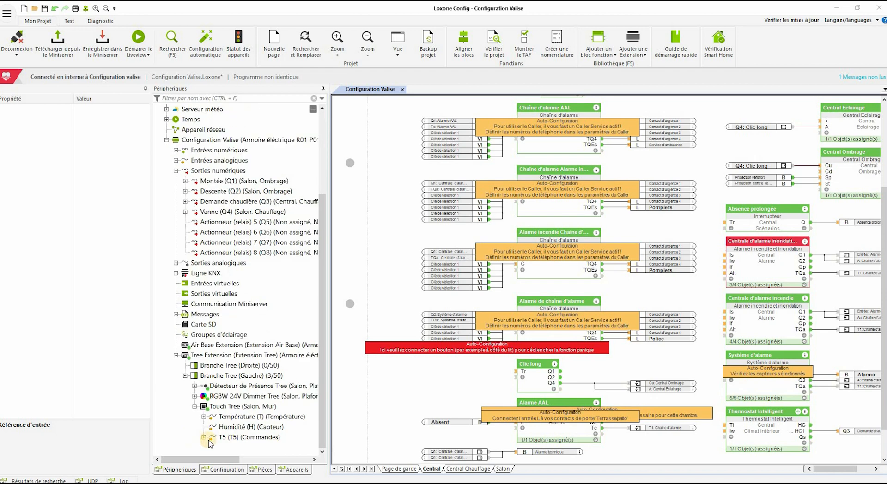
Connect T5 to Clic long's Tr input and delete the red panic-button reminder note
left_click_drag(231, 439, 520, 372)
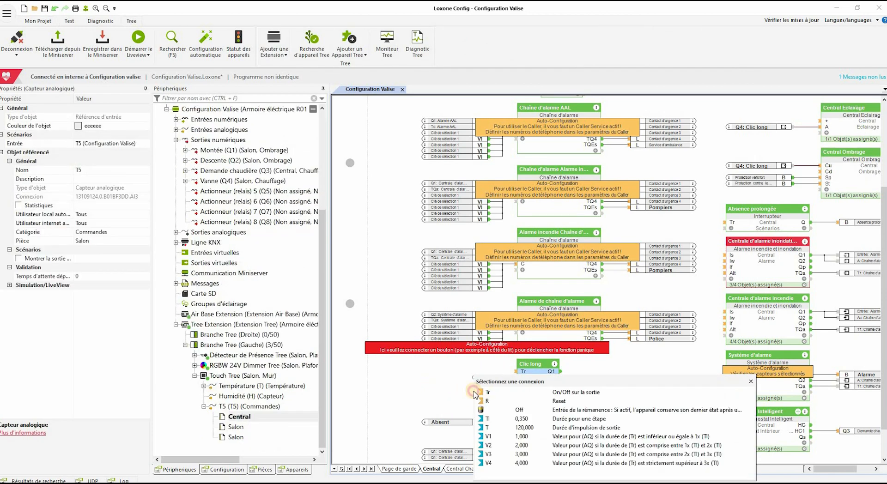
left_click(476, 393)
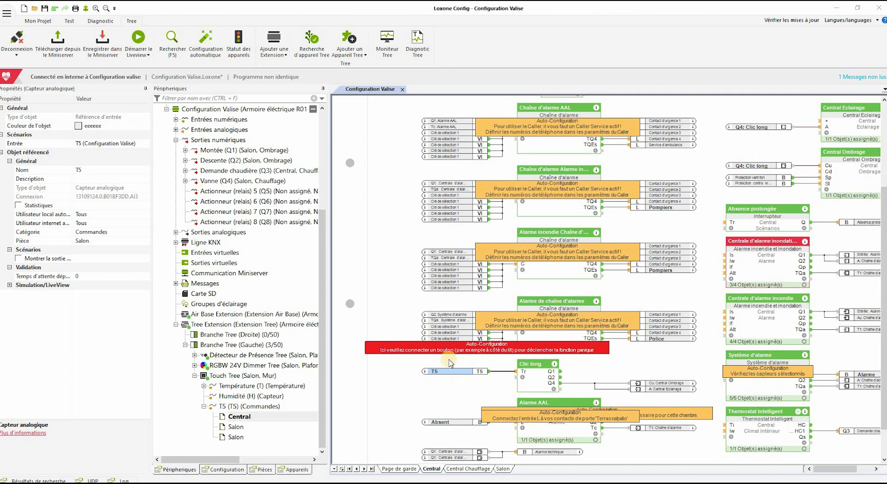
left_click(384, 346)
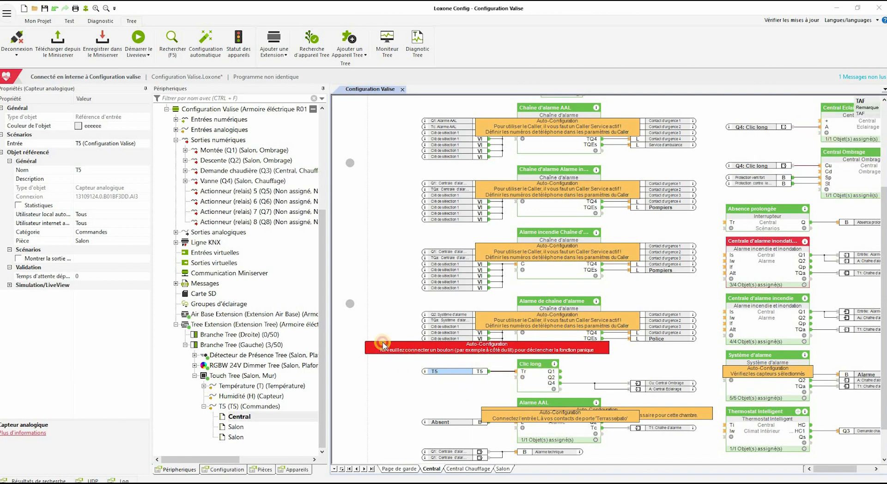
key("Delete")
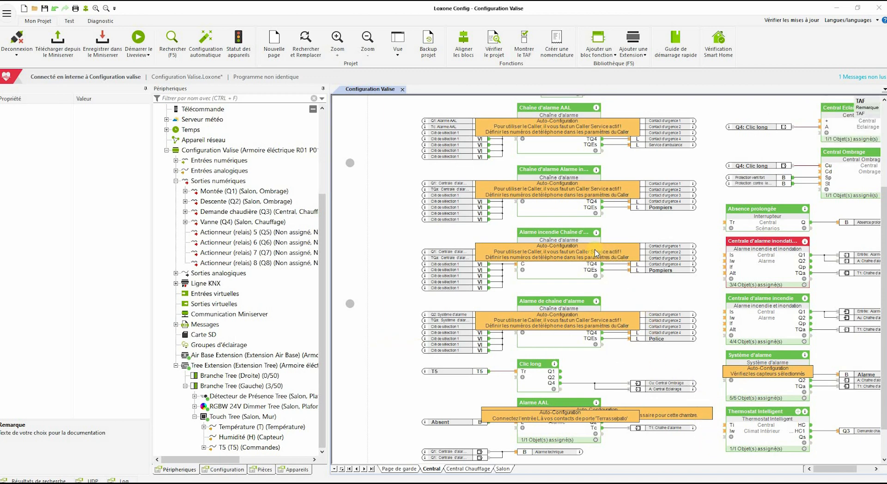
Start the simulation and long-press simulated T5 to fire Clic long's Q4 outputs
left_click(449, 361)
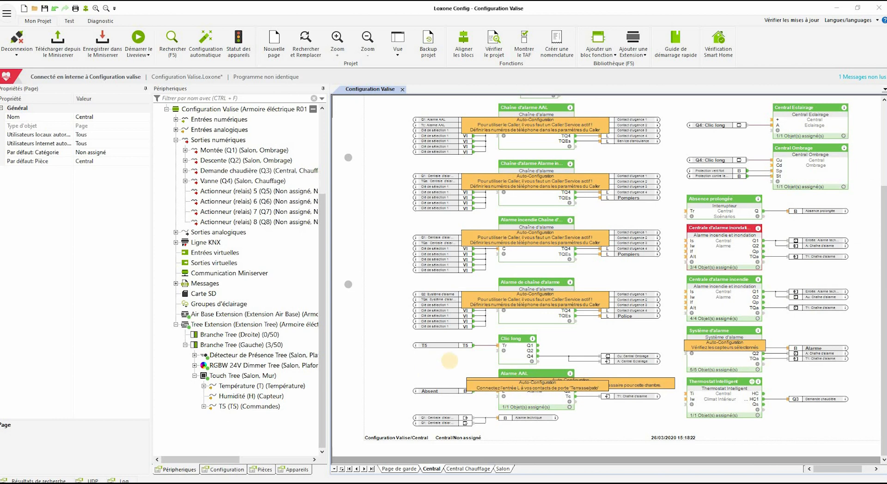
left_click(66, 21)
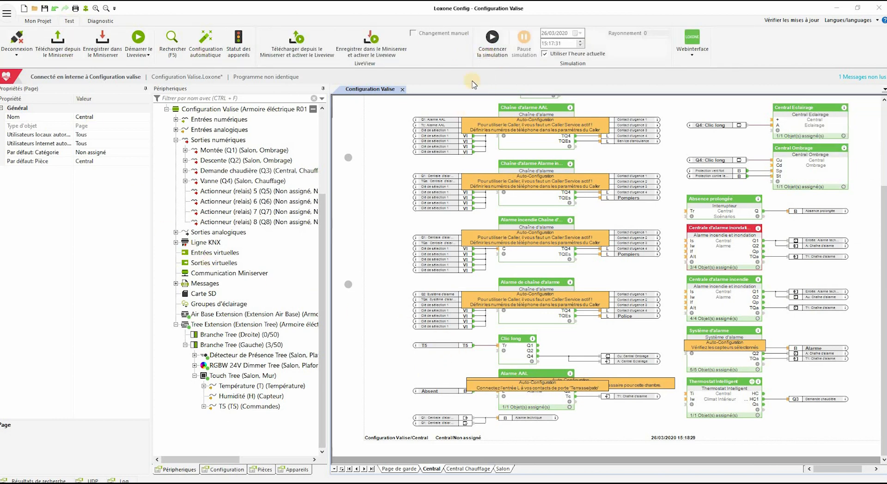
left_click(457, 347)
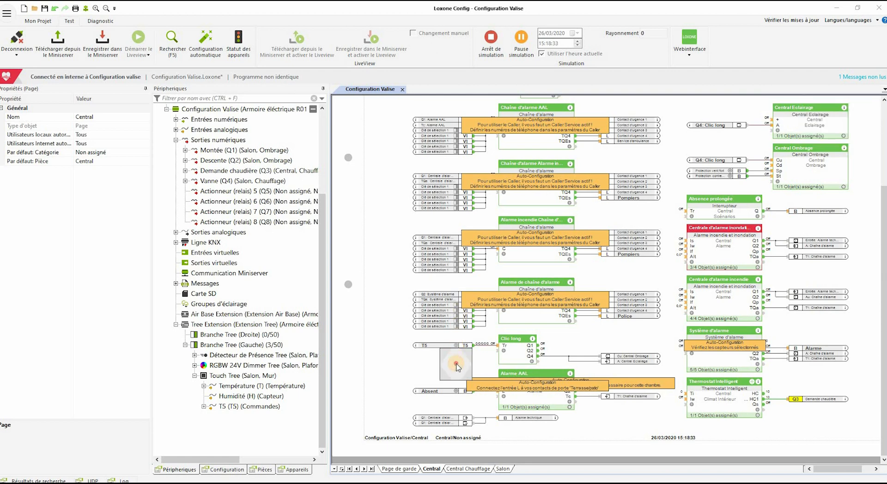
left_click(457, 366)
left_click(456, 367)
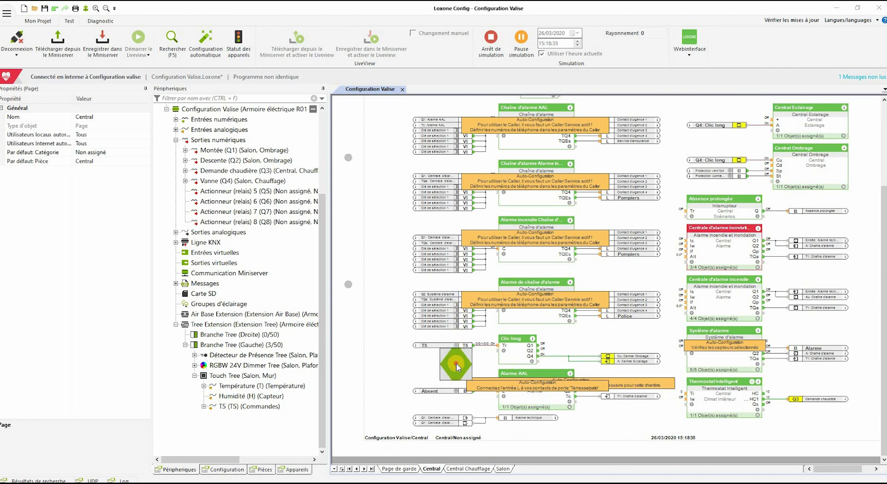